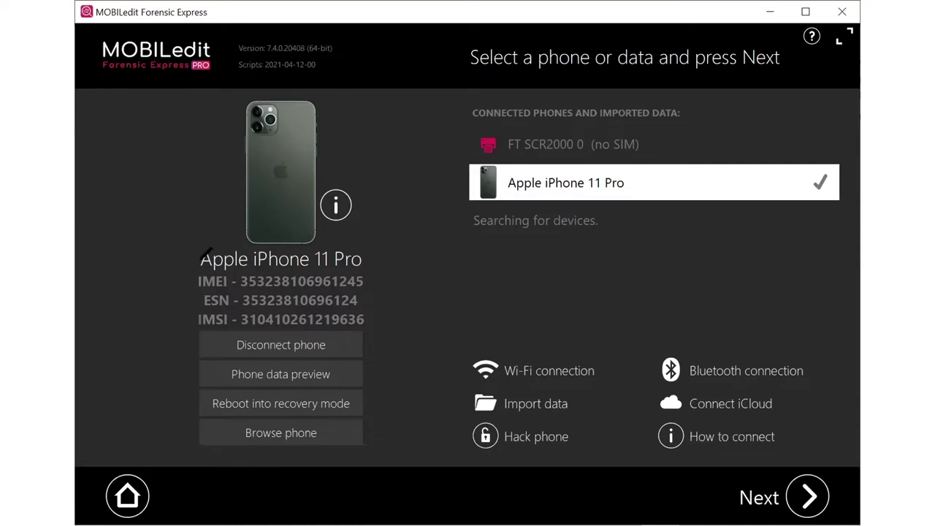
left_click_drag(195, 250, 188, 330)
mouse_move(451, 463)
left_mouse_down()
mouse_move(623, 300)
mouse_move(798, 339)
left_mouse_up()
left_click_drag(823, 373, 834, 457)
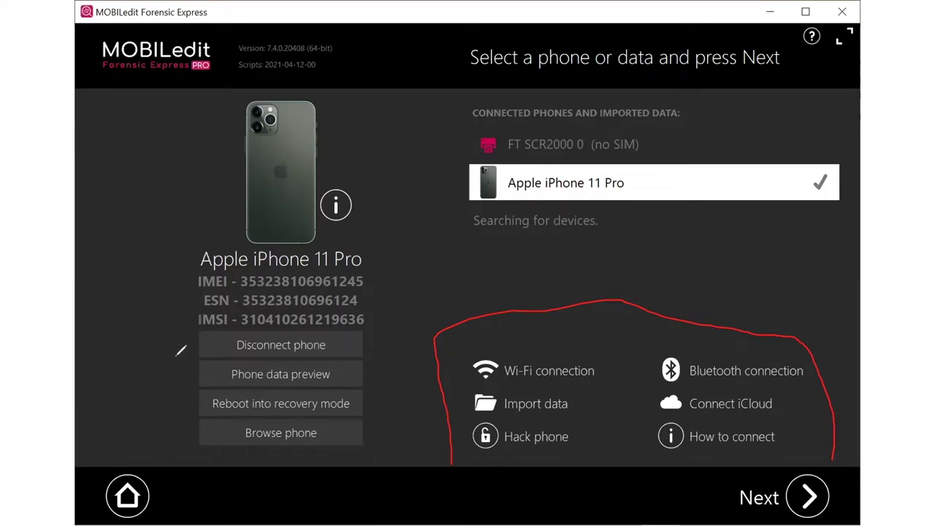
left_click_drag(230, 385, 263, 386)
left_click_drag(218, 418, 243, 416)
left_click_drag(226, 448, 250, 447)
key("Escape")
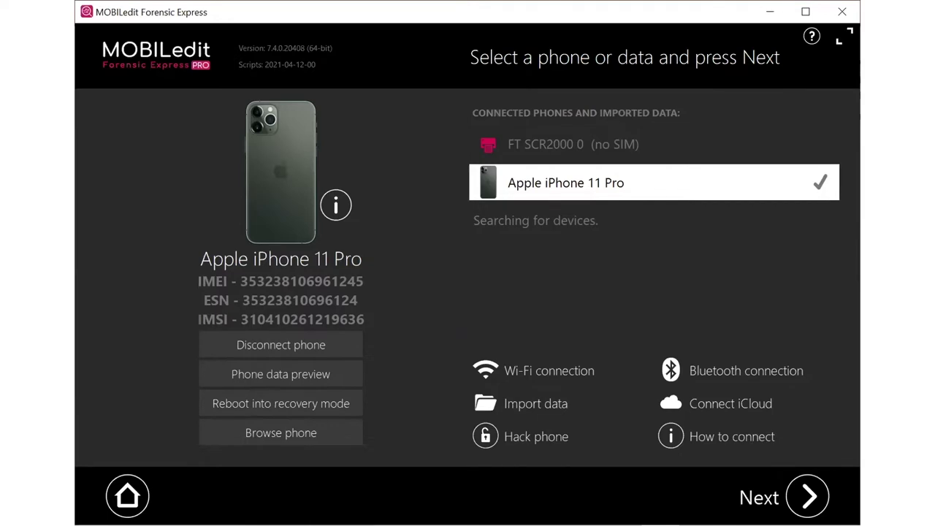
left_click(418, 261)
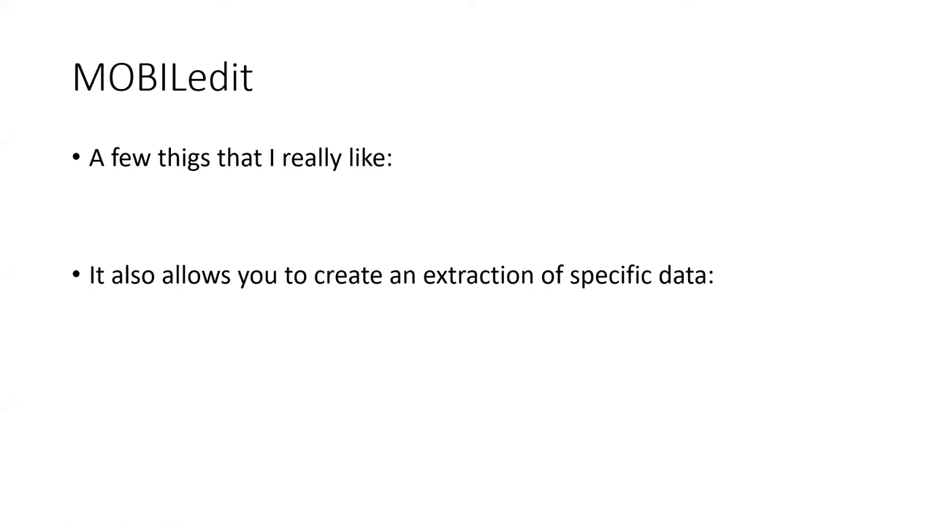
left_click(295, 261)
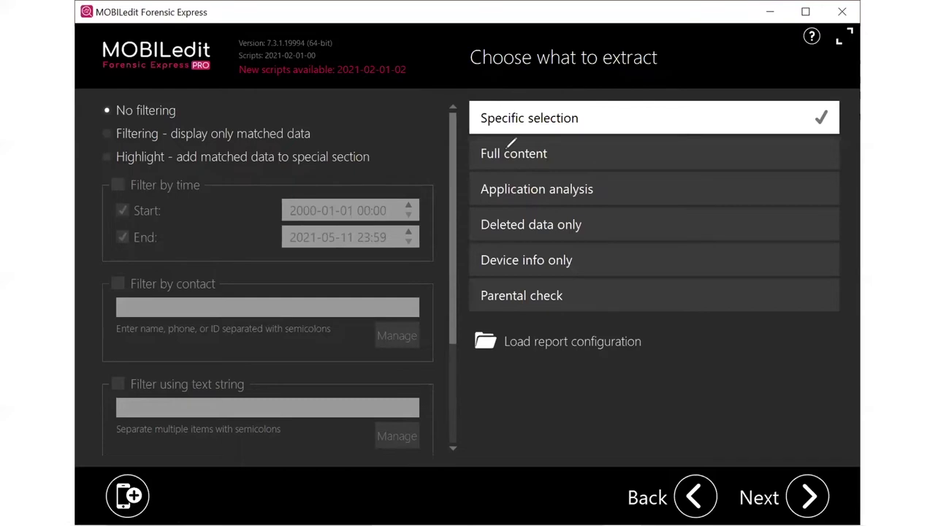
left_click_drag(451, 129, 492, 127)
left_click_drag(439, 164, 472, 164)
left_click_drag(454, 205, 481, 204)
left_click_drag(455, 236, 485, 236)
left_click_drag(458, 275, 491, 273)
left_click_drag(450, 307, 496, 309)
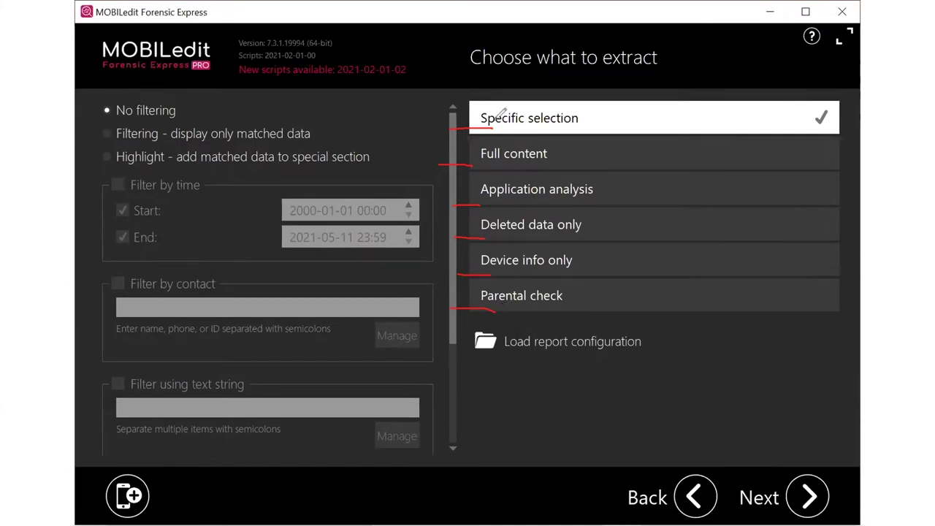
mouse_move(507, 106)
left_mouse_down()
mouse_move(608, 175)
mouse_move(596, 258)
mouse_move(483, 279)
left_mouse_up()
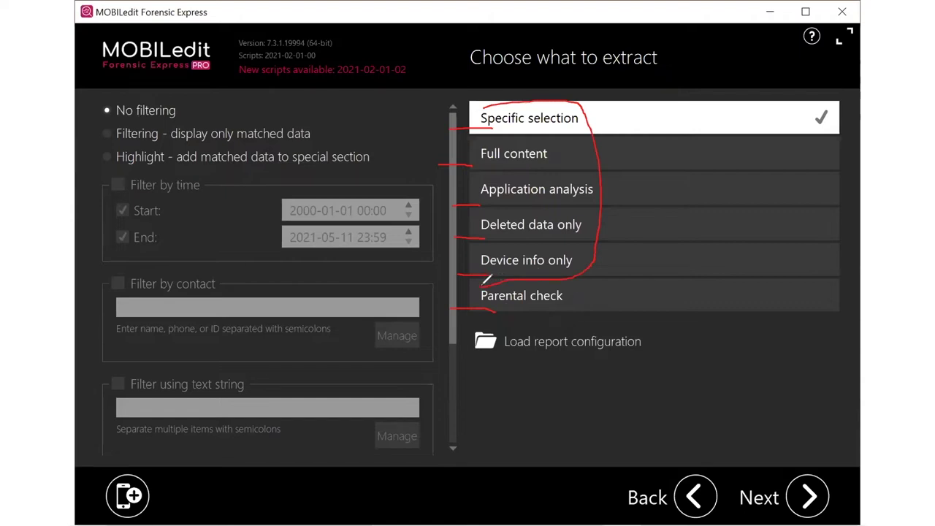
key("Escape")
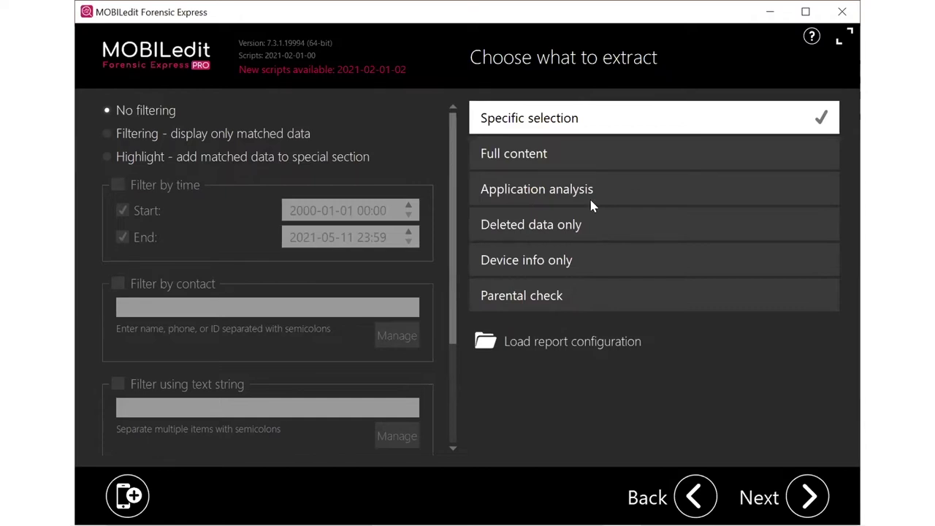
left_click(486, 252)
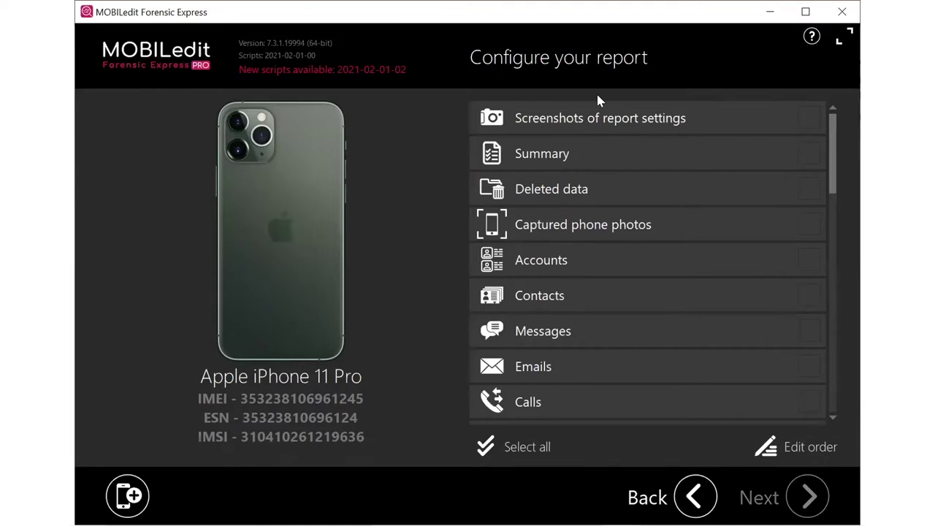
left_click_drag(505, 269, 556, 270)
left_click_drag(518, 308, 551, 307)
left_click_drag(518, 343, 551, 341)
left_click_drag(513, 381, 542, 380)
left_click(796, 185)
mouse_move(798, 198)
left_mouse_down()
mouse_move(823, 196)
mouse_move(825, 187)
mouse_move(796, 185)
left_mouse_up()
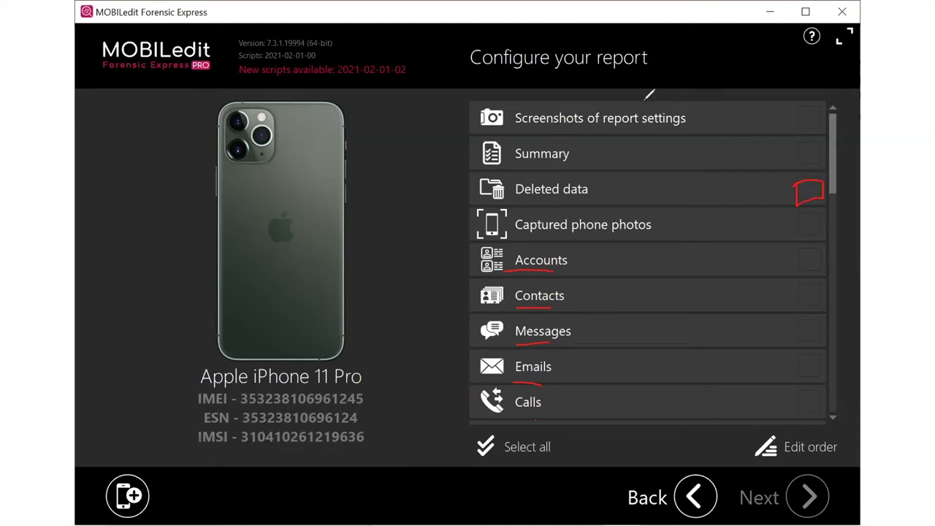
key("e")
key("Escape")
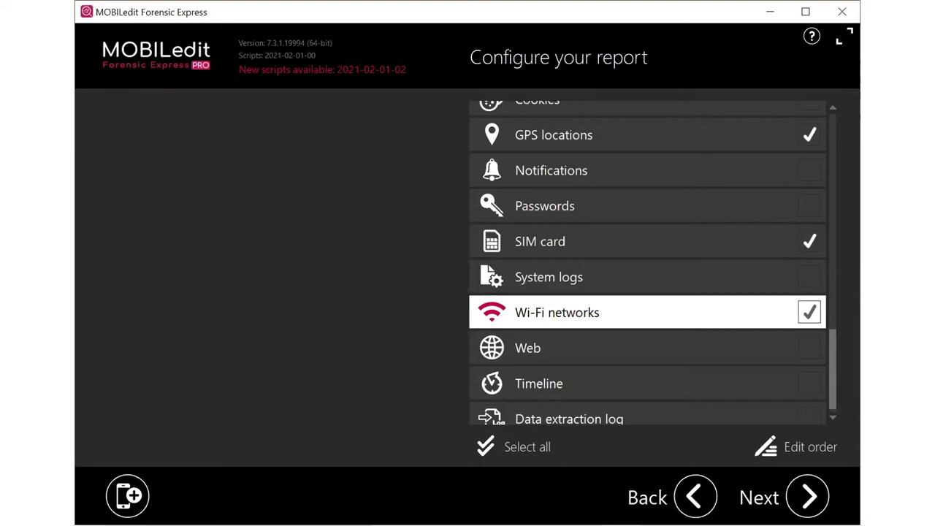
left_click(244, 283)
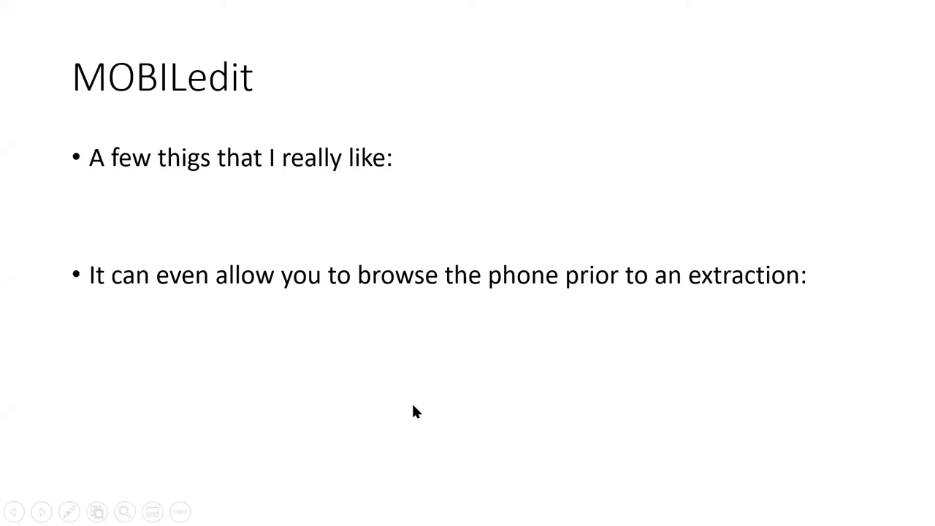
key("alt+Tab")
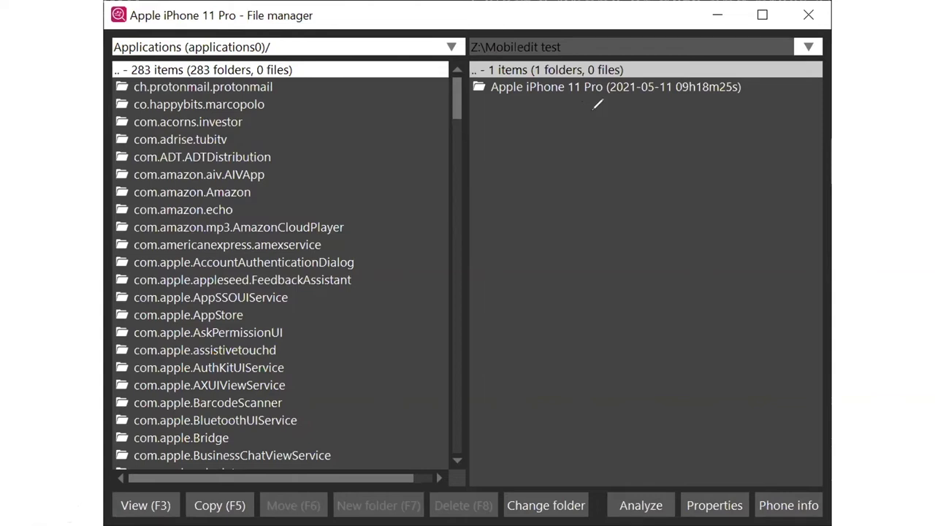
left_click_drag(523, 103, 706, 103)
mouse_move(135, 76)
left_mouse_down()
mouse_move(257, 71)
mouse_move(291, 95)
mouse_move(301, 183)
mouse_move(375, 313)
left_mouse_up()
left_click_drag(356, 348, 351, 355)
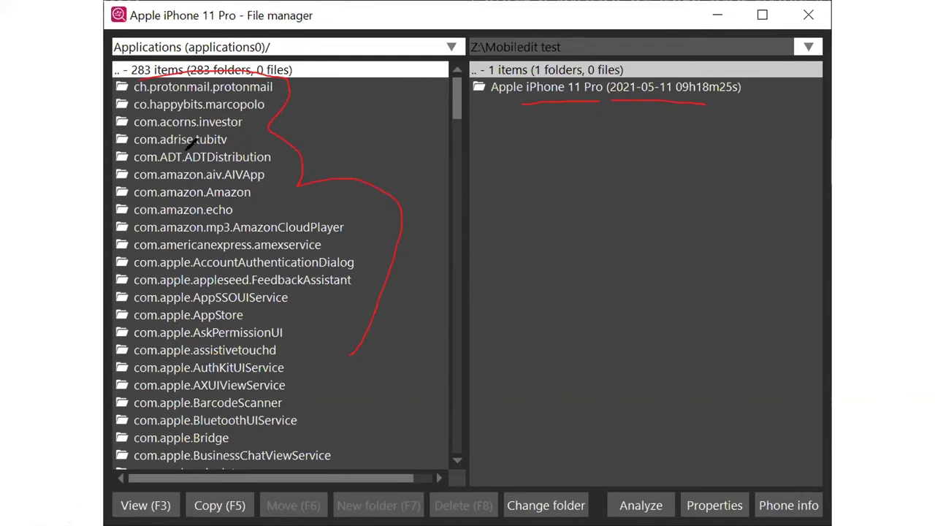
left_click_drag(181, 95, 178, 355)
left_click_drag(175, 421, 173, 458)
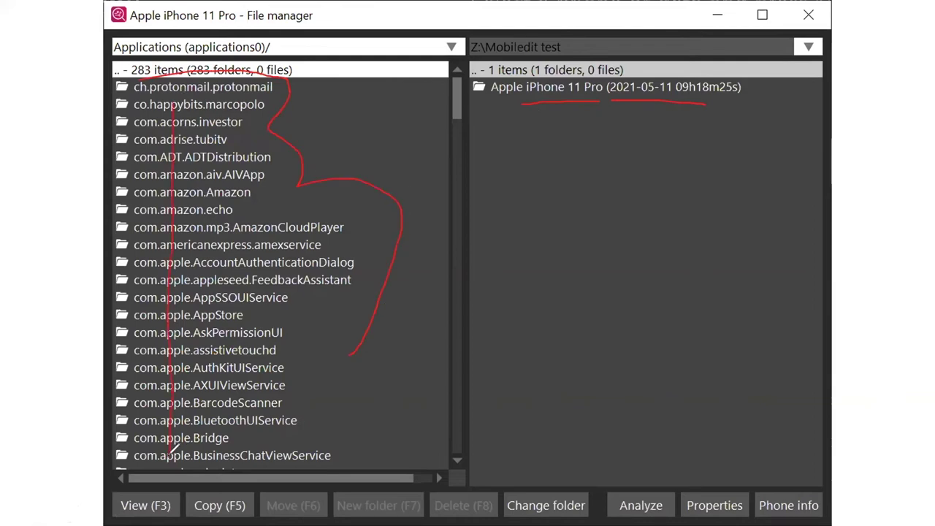
mouse_move(447, 81)
left_mouse_down()
mouse_move(445, 123)
mouse_move(471, 77)
mouse_move(444, 77)
left_mouse_up()
left_click_drag(456, 139, 476, 314)
left_click_drag(470, 382, 460, 411)
key("e")
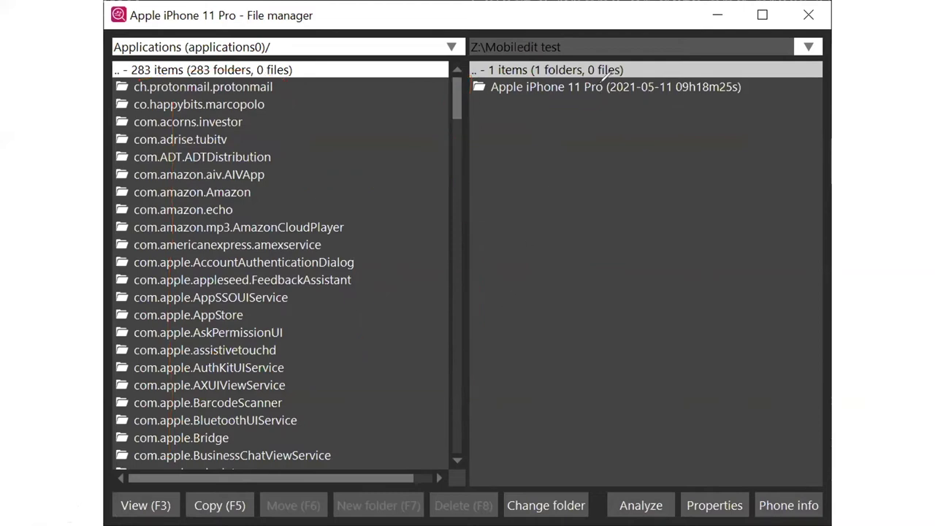
key("Escape")
mouse_move(195, 504)
left_mouse_down()
mouse_move(262, 493)
mouse_move(191, 495)
left_mouse_up()
mouse_move(116, 38)
left_mouse_down()
mouse_move(111, 53)
mouse_move(143, 58)
mouse_move(114, 40)
mouse_move(149, 38)
mouse_move(115, 53)
mouse_move(138, 57)
left_mouse_up()
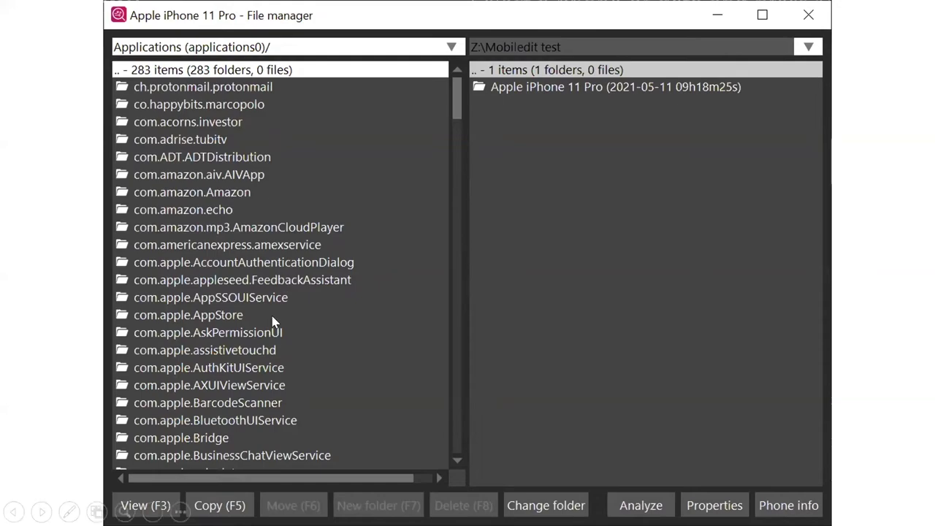
key("alt+Tab")
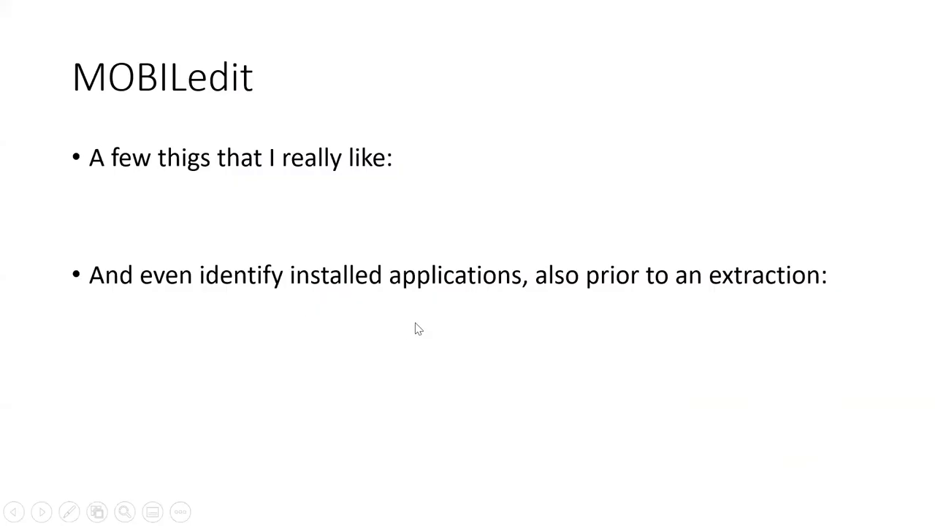
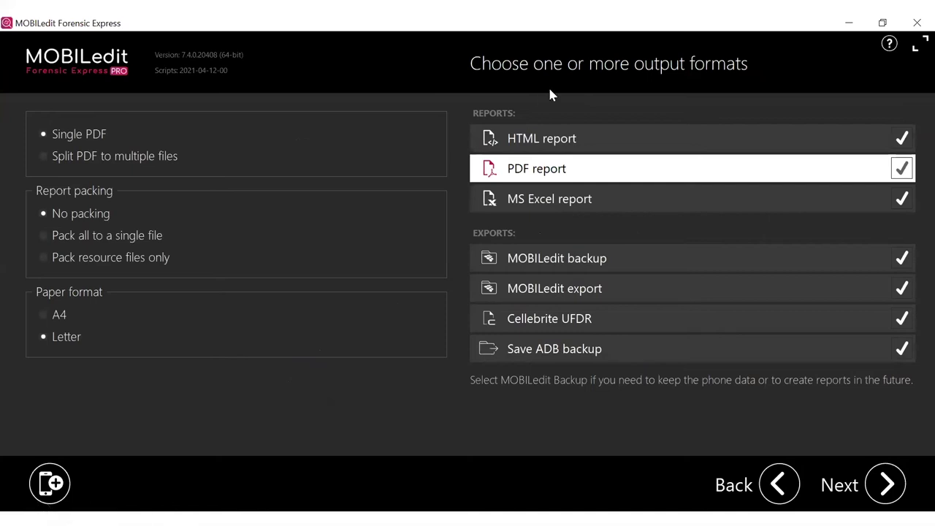
mouse_move(469, 128)
left_mouse_down()
mouse_move(449, 144)
mouse_move(465, 171)
left_mouse_up()
left_click_drag(473, 209, 471, 211)
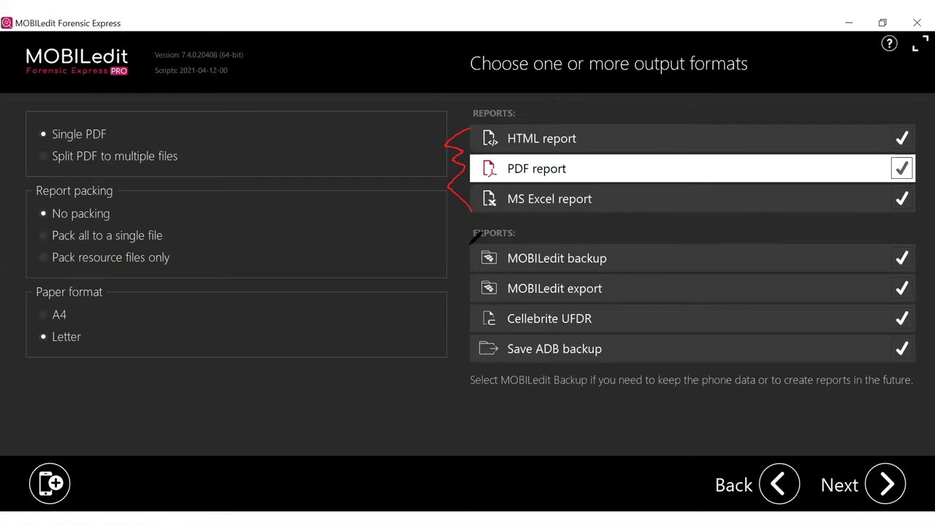
left_click_drag(453, 264, 452, 365)
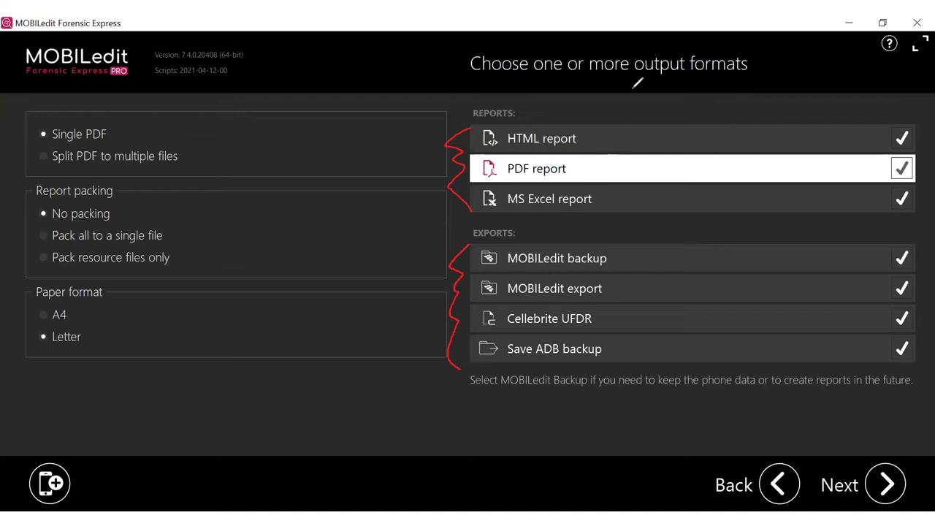
key("e")
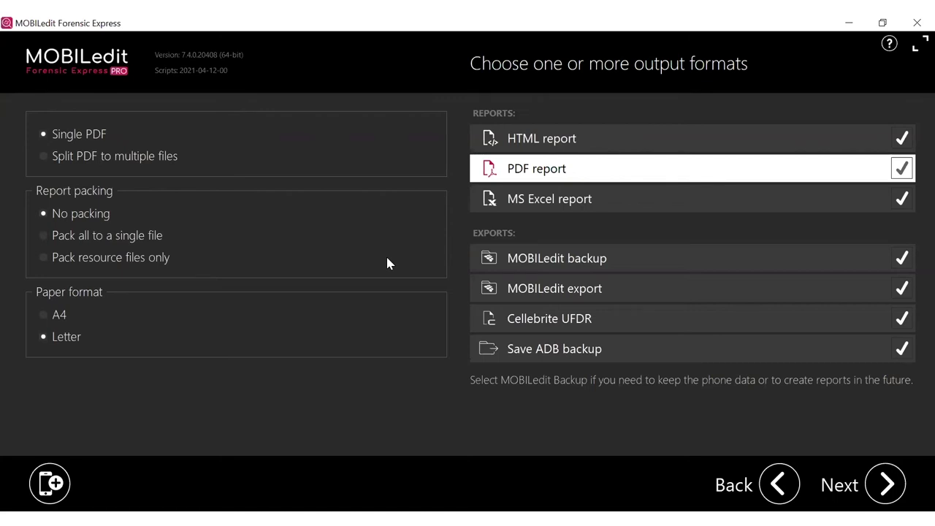
key("Return")
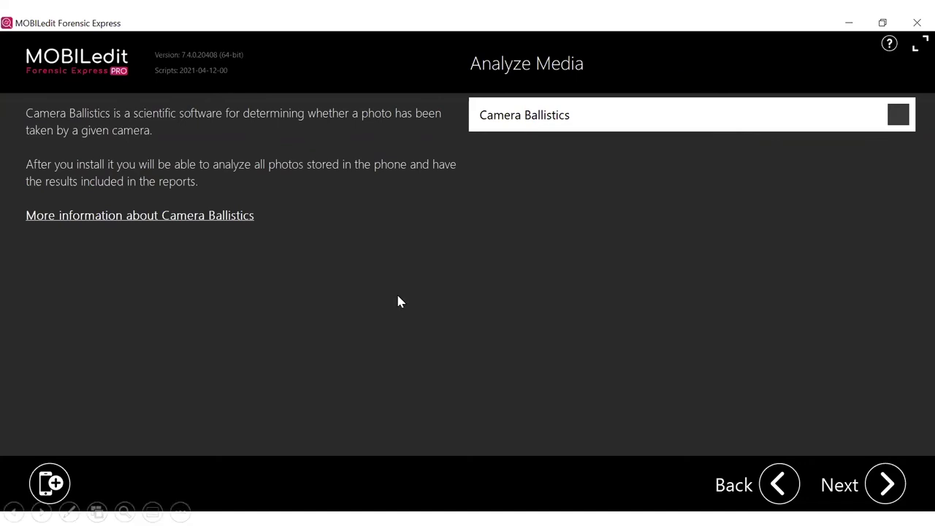
key("Return")
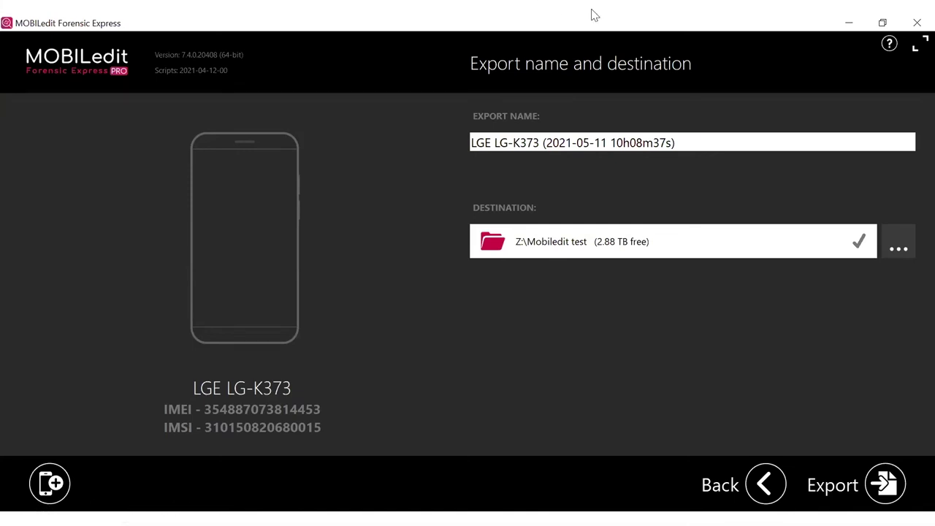
left_click_drag(493, 187, 520, 293)
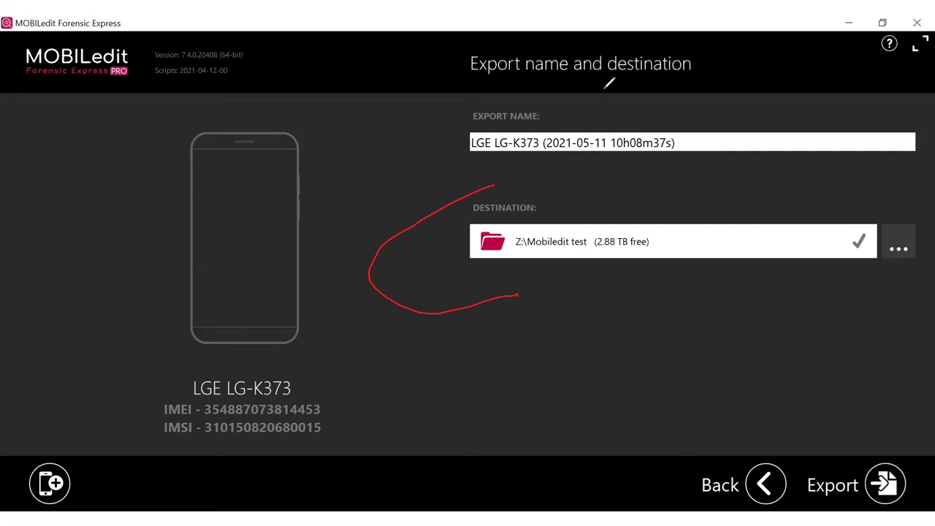
key("e")
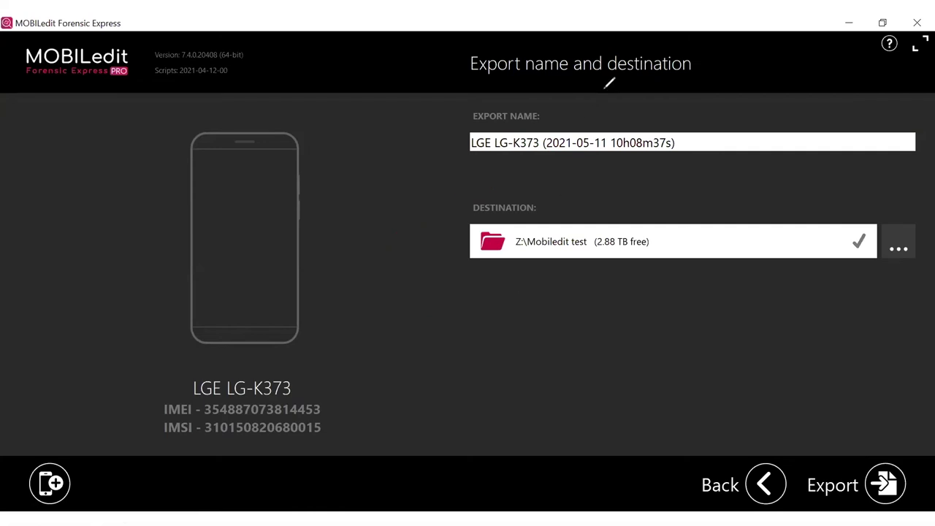
key("Escape")
key("Return")
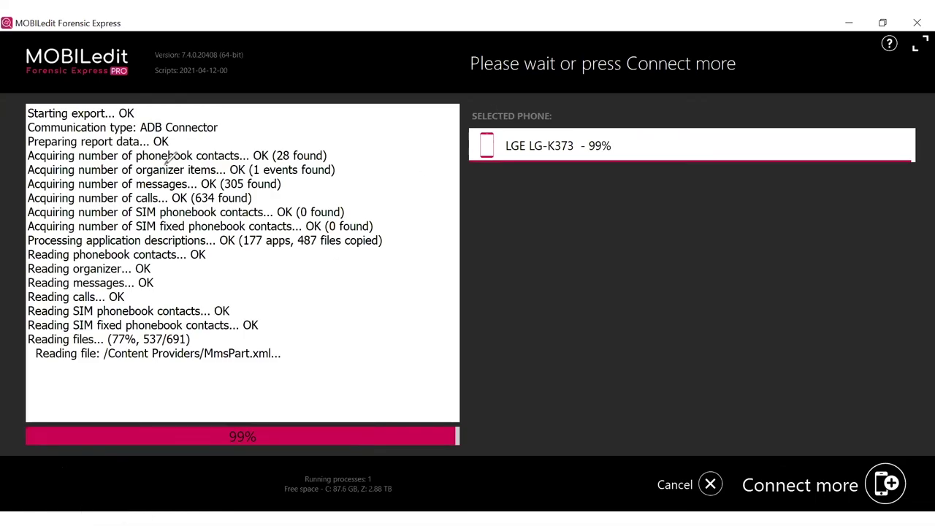
left_click_drag(173, 161, 237, 151)
left_click_drag(162, 176, 210, 167)
mouse_move(162, 207)
left_mouse_down()
mouse_move(213, 192)
mouse_move(216, 211)
left_mouse_up()
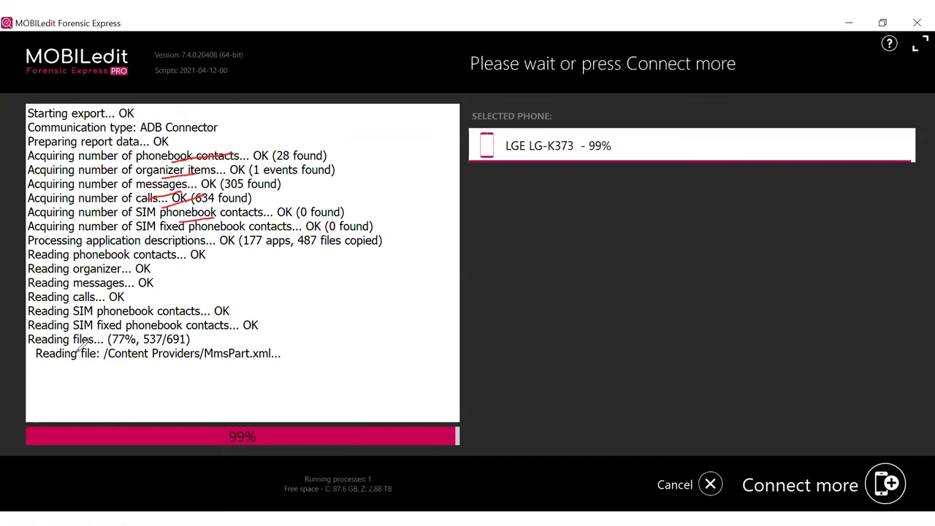
left_click_drag(40, 357, 106, 331)
key("e")
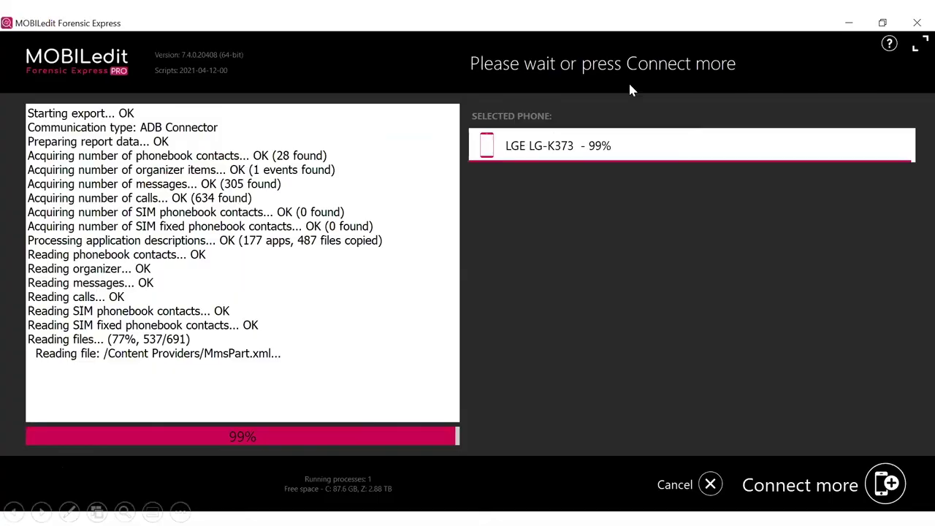
left_click(425, 258)
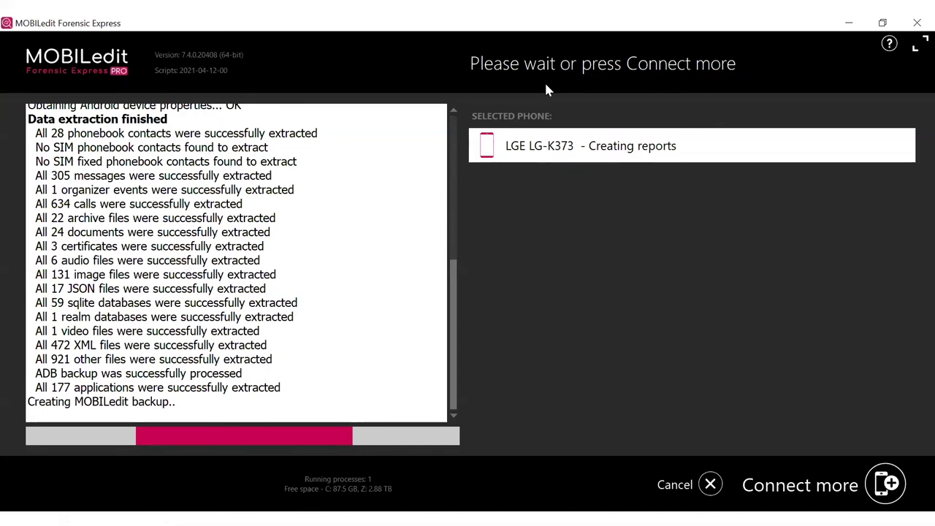
left_click_drag(73, 416, 178, 420)
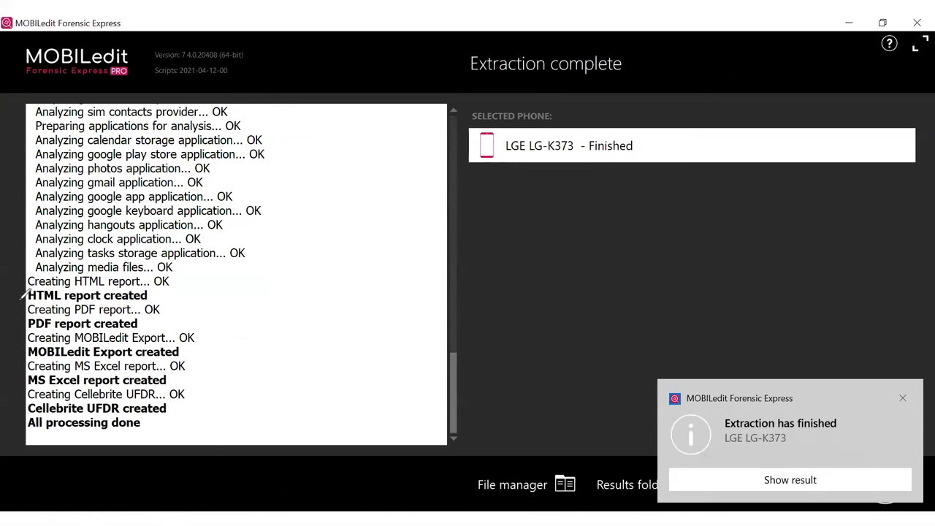
left_click_drag(28, 300, 96, 305)
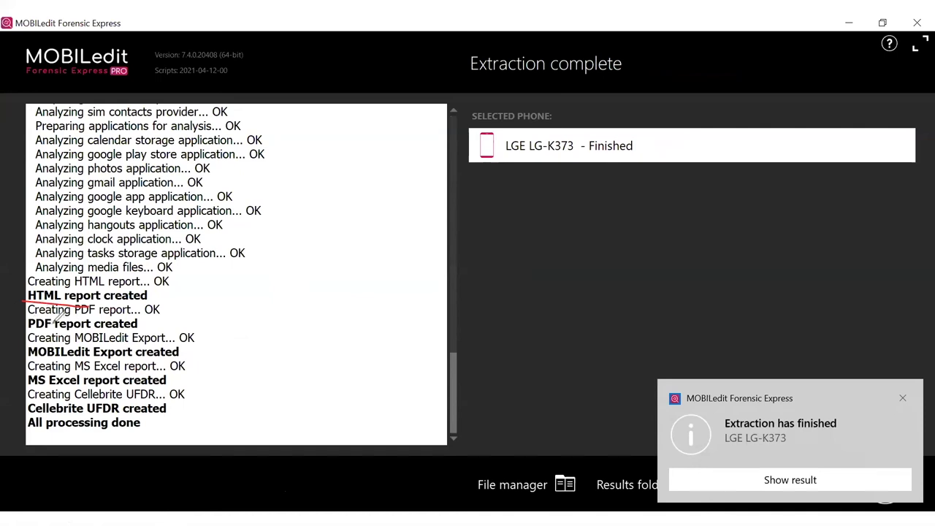
left_click_drag(20, 342, 83, 351)
left_click_drag(26, 400, 55, 393)
mouse_move(616, 341)
left_mouse_down()
mouse_move(864, 447)
mouse_move(628, 418)
left_mouse_up()
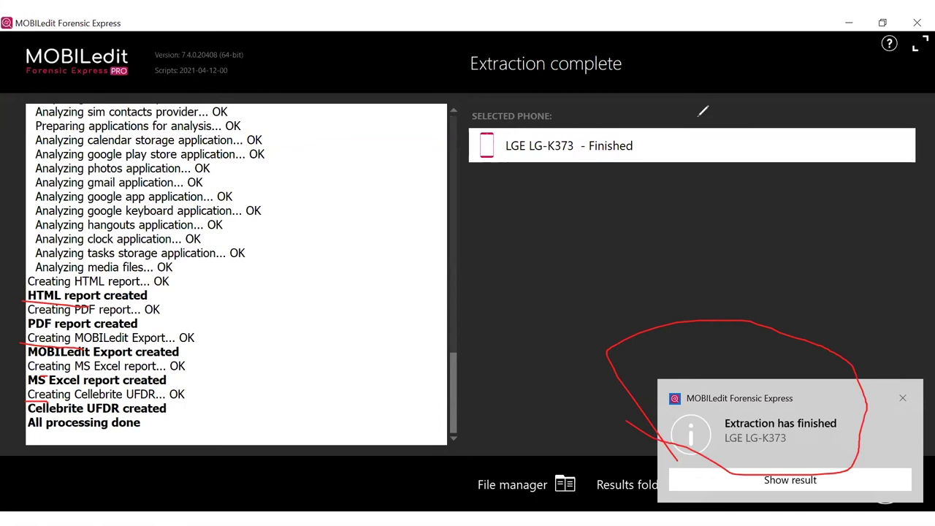
key("e")
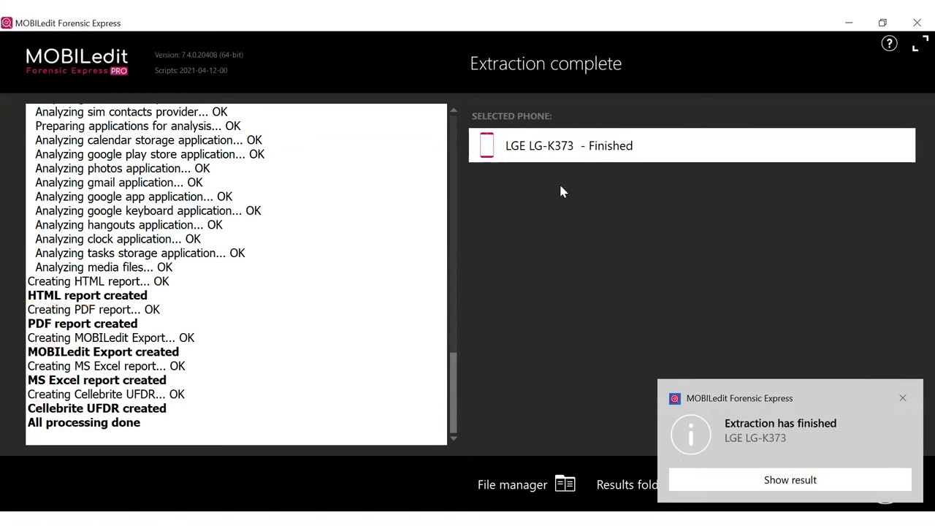
key("alt+Tab")
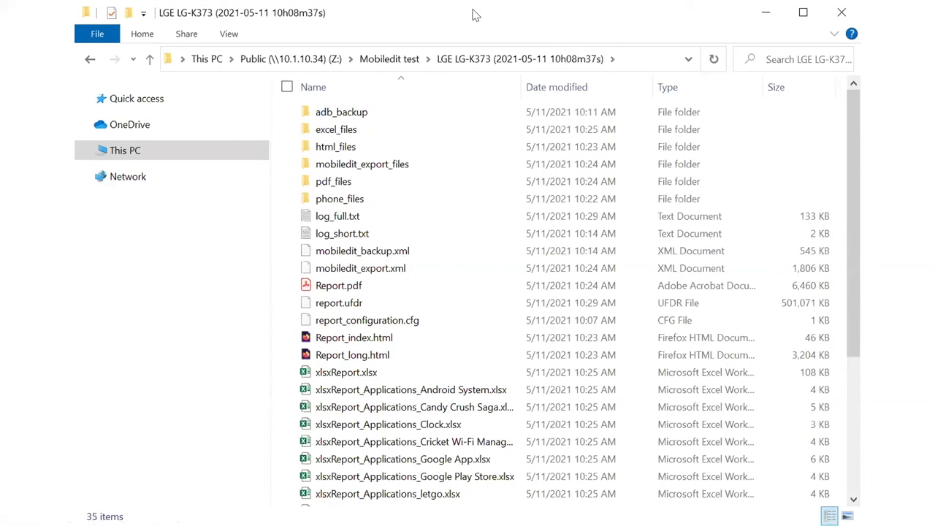
key("ctrl+p")
left_click_drag(314, 118, 370, 120)
left_click_drag(317, 187, 349, 187)
mouse_move(320, 313)
left_mouse_down()
mouse_move(363, 297)
mouse_move(373, 304)
left_mouse_up()
mouse_move(286, 369)
left_mouse_down()
mouse_move(372, 352)
mouse_move(406, 442)
mouse_move(403, 520)
left_mouse_up()
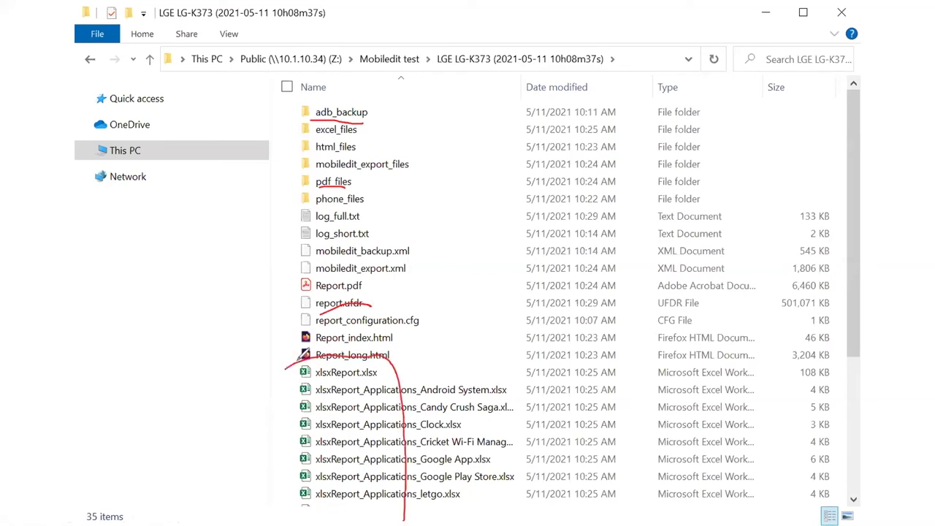
Step: Circle the two HTML reports and Report.pdf, draw a vertical line beside the file listing, and clear the ink
mouse_move(385, 367)
left_mouse_down()
mouse_move(411, 322)
mouse_move(320, 332)
left_mouse_up()
mouse_move(303, 295)
left_mouse_down()
mouse_move(352, 292)
mouse_move(374, 276)
mouse_move(291, 284)
left_mouse_up()
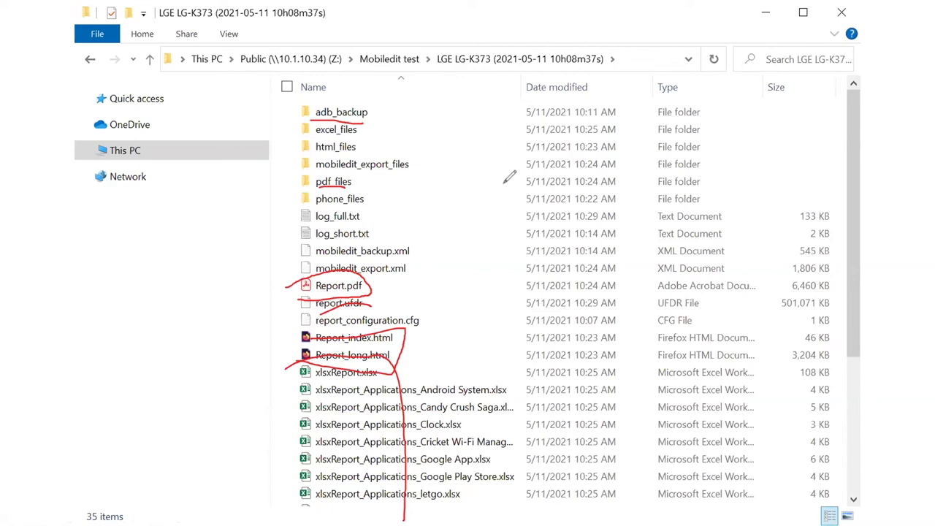
left_click_drag(508, 182, 504, 472)
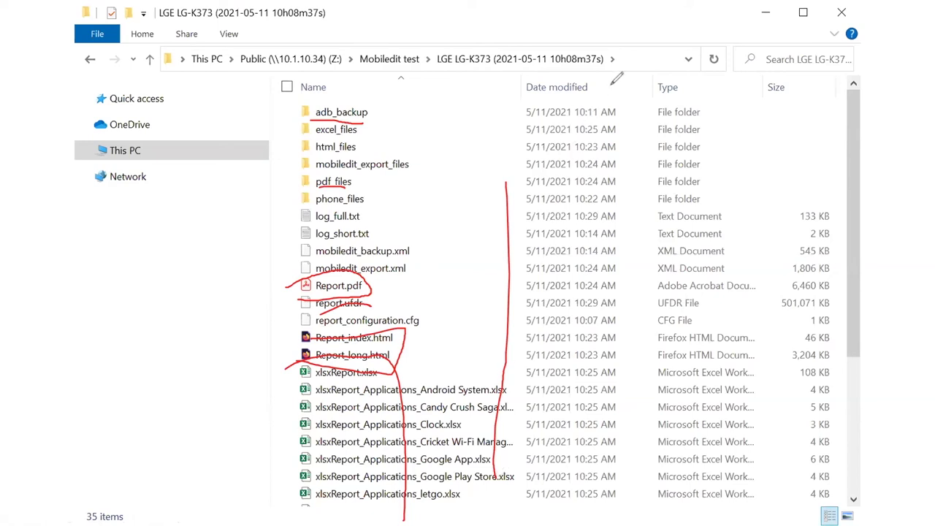
key("e")
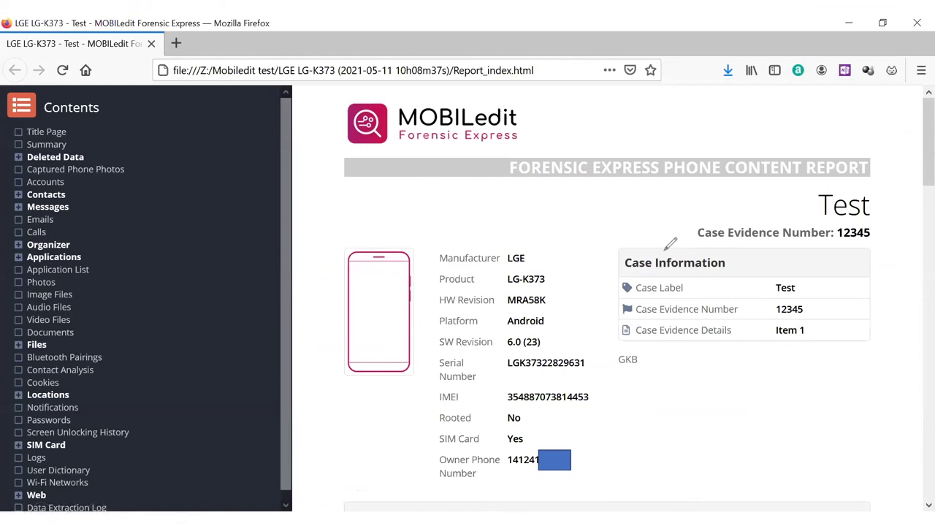
Step: Bracket the Case Information block and mark the serial number, IMEI, Rooted, SIM Card and Owner Phone Number entries
mouse_move(626, 252)
left_mouse_down()
mouse_move(615, 321)
mouse_move(641, 352)
left_mouse_up()
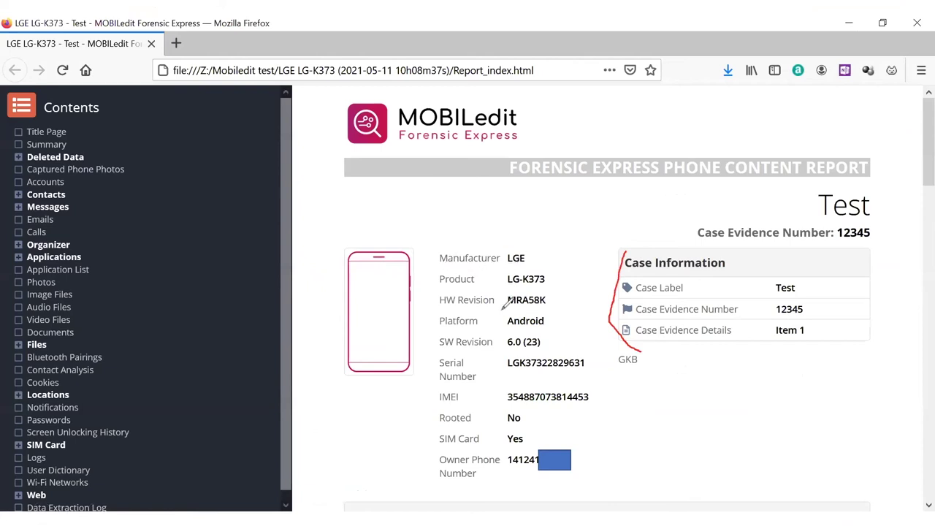
left_click_drag(510, 374, 541, 374)
left_click_drag(505, 402, 544, 393)
mouse_move(500, 417)
left_mouse_down()
mouse_move(524, 419)
mouse_move(522, 441)
left_mouse_up()
mouse_move(485, 479)
left_mouse_down()
mouse_move(431, 484)
mouse_move(444, 454)
left_mouse_up()
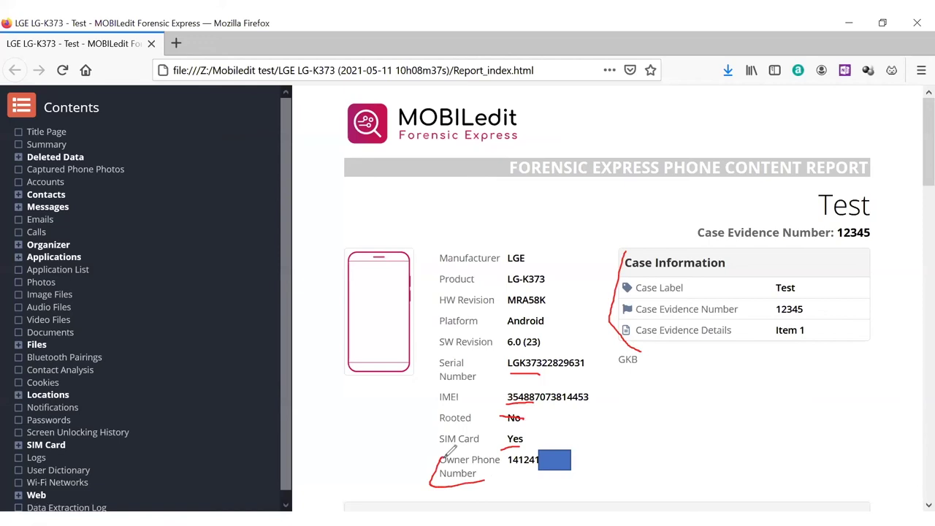
Step: Outline the report's Contents list, mark Deleted Data, Contacts and Messages in it, and clear the ink
mouse_move(9, 123)
left_mouse_down()
mouse_move(189, 140)
mouse_move(155, 394)
mouse_move(157, 503)
left_mouse_up()
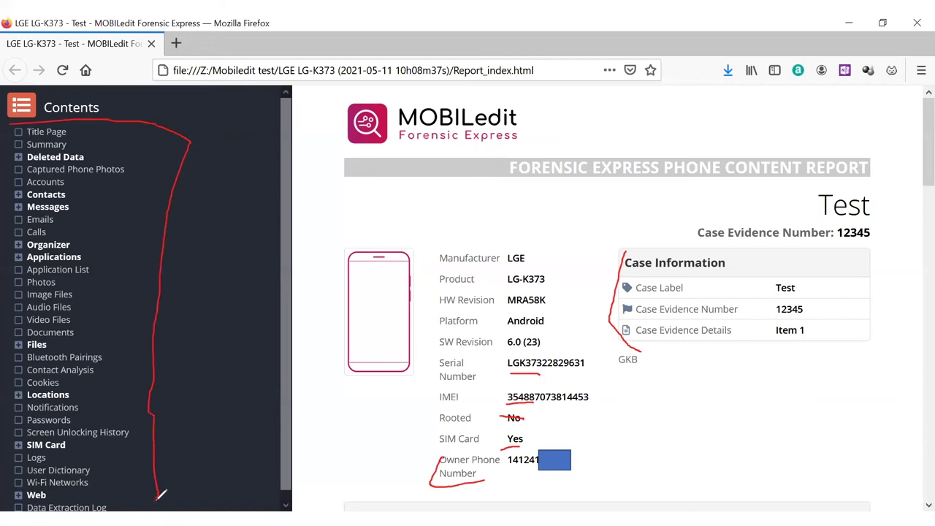
left_click_drag(62, 161, 39, 161)
mouse_move(40, 194)
left_mouse_down()
mouse_move(65, 197)
mouse_move(48, 210)
left_mouse_up()
left_click_drag(12, 157, 31, 157)
key("Escape")
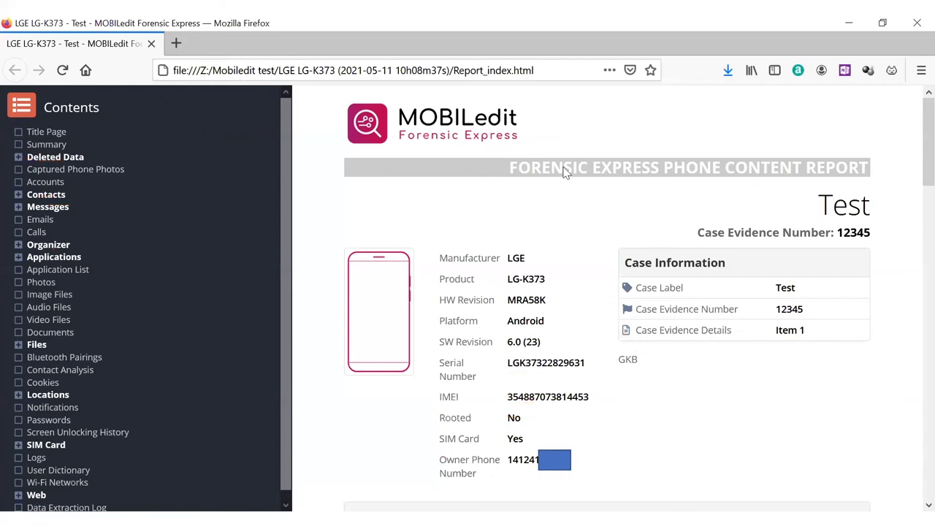
Step: Show the report's message conversation, mark its scroll range, senders and message bubbles, and clear the ink
scroll(323, 285, "down", 10)
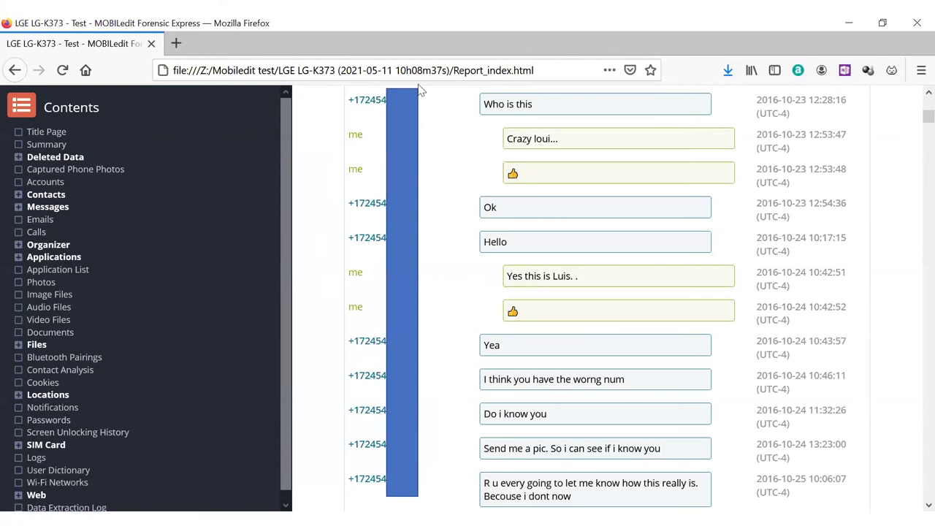
left_click_drag(922, 117, 926, 471)
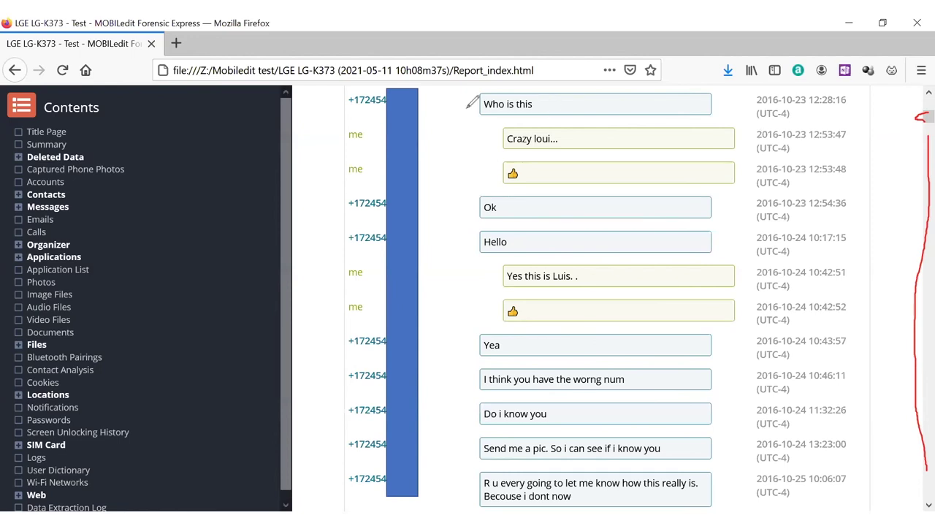
left_click_drag(349, 105, 371, 100)
left_click_drag(351, 141, 398, 135)
mouse_move(465, 94)
left_mouse_down()
mouse_move(479, 183)
mouse_move(475, 266)
left_mouse_up()
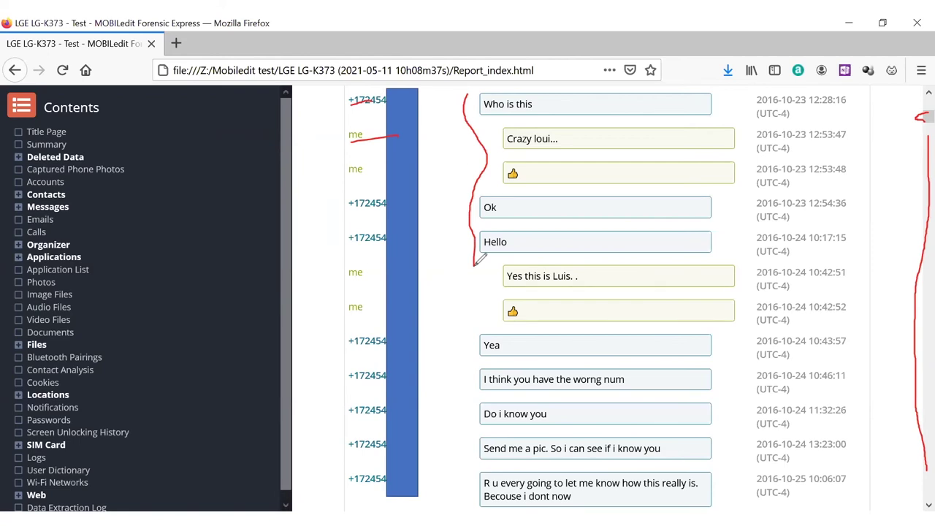
mouse_move(529, 178)
left_mouse_down()
mouse_move(513, 161)
mouse_move(504, 183)
mouse_move(516, 183)
left_mouse_up()
key("e")
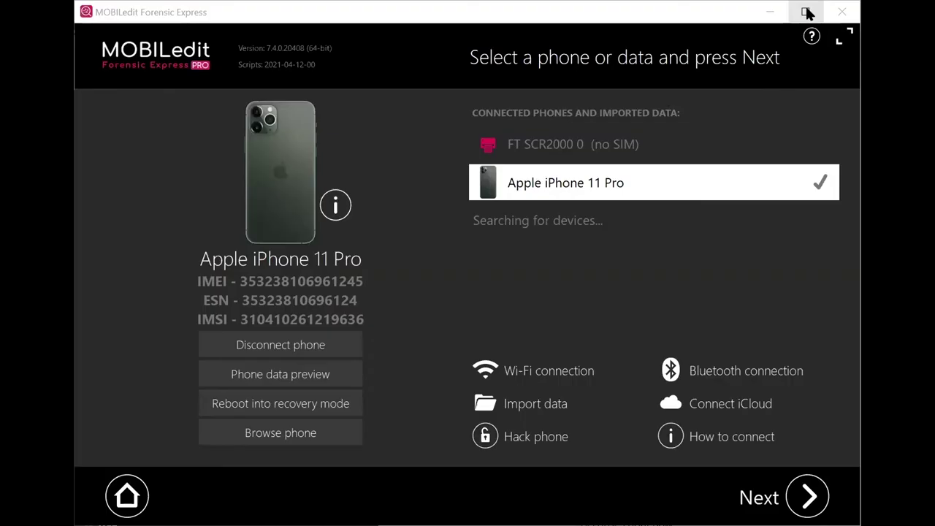
Step: Maximize the MOBILedit window and browse the Apple iPhone 11 Pro's files to the Applications (applications0) folder
left_click(807, 13)
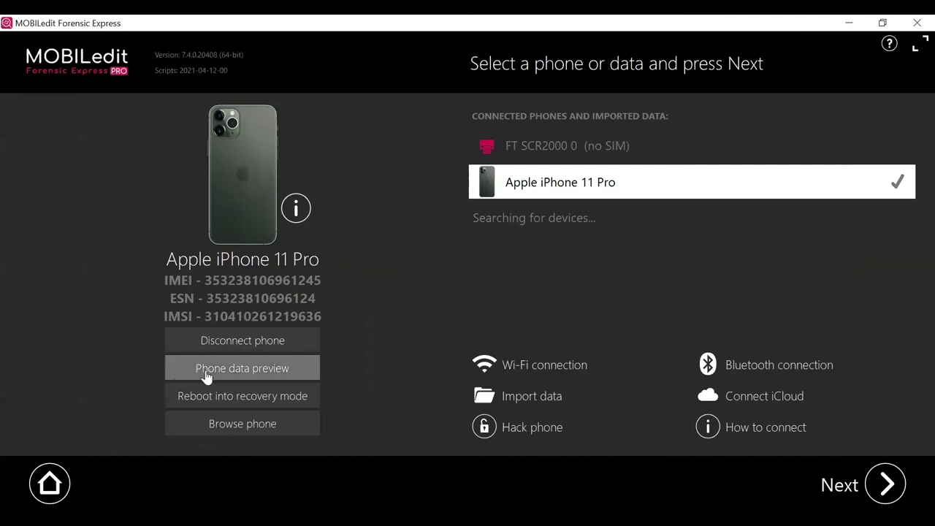
left_click(243, 425)
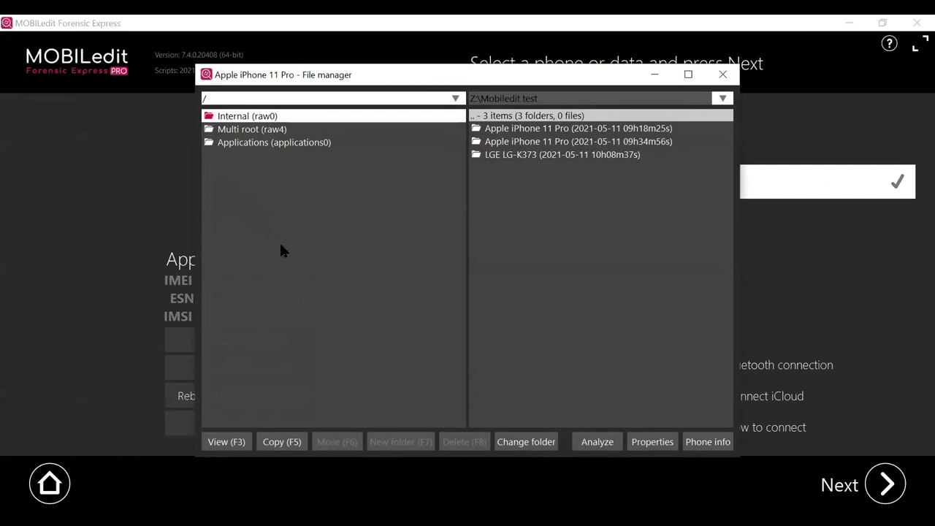
double_click(240, 142)
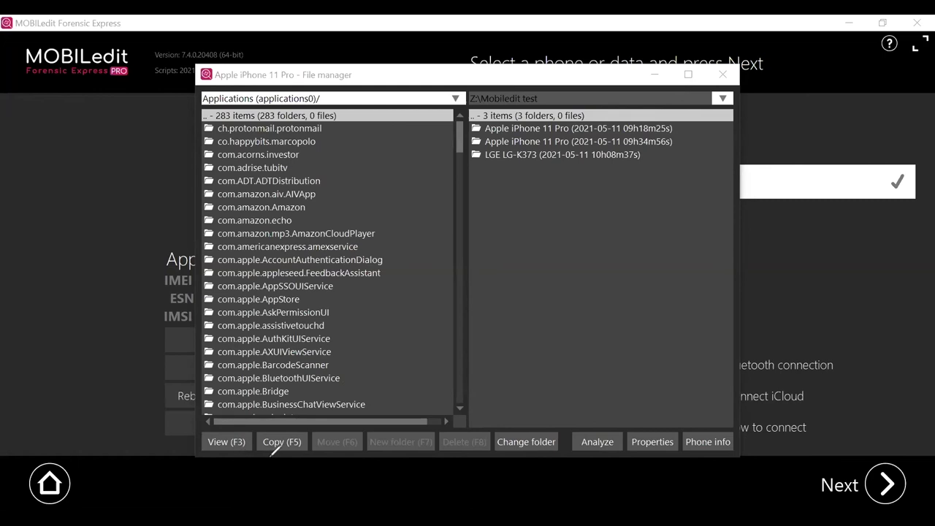
Step: Highlight the Copy command, copy the com.apple.Maps folder to Z:\Mobiledit test, and circle the copied folder
mouse_move(257, 439)
left_mouse_down()
mouse_move(322, 424)
mouse_move(273, 463)
mouse_move(271, 454)
left_mouse_up()
key("e")
left_click_drag(459, 144, 458, 194)
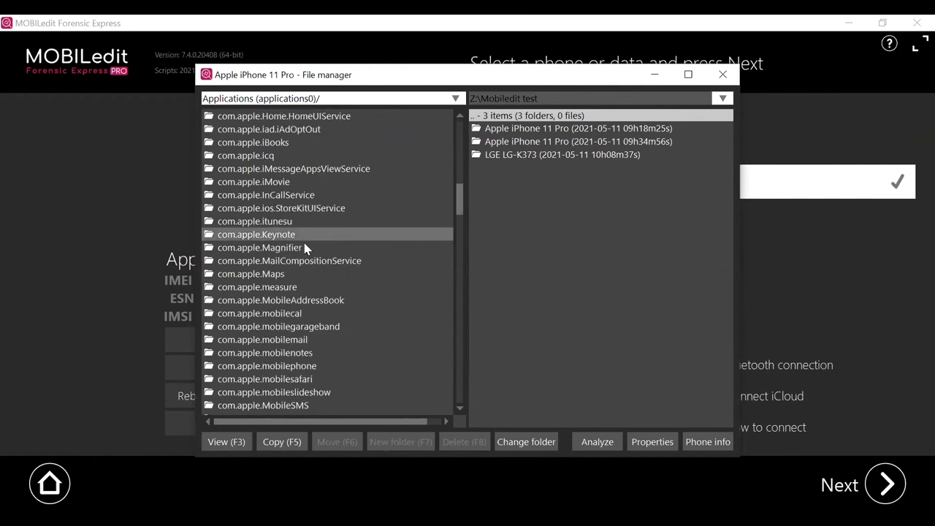
left_click(250, 275)
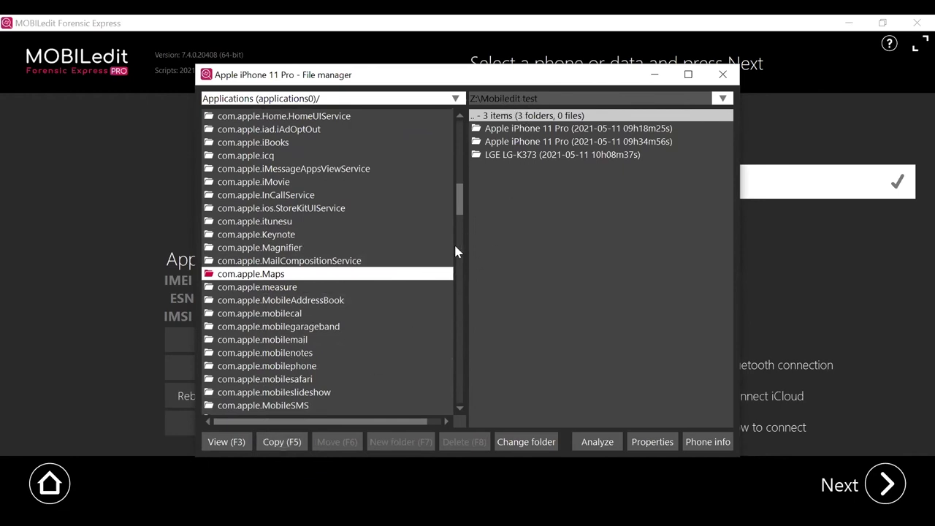
left_click(288, 445)
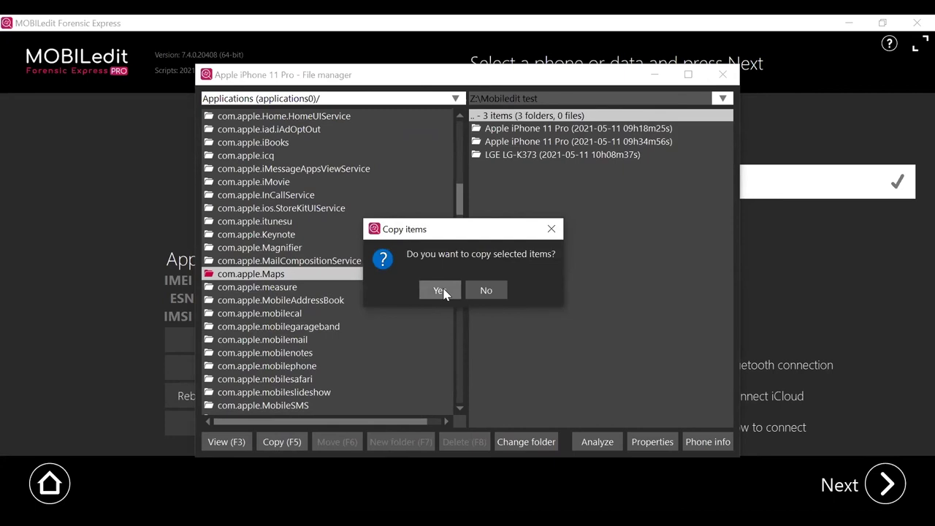
left_click(440, 291)
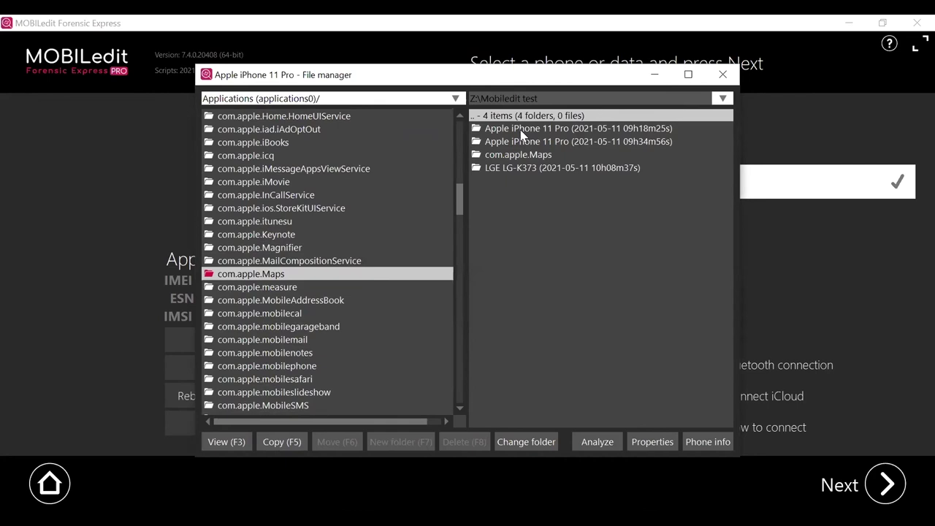
mouse_move(491, 157)
left_mouse_down()
mouse_move(574, 157)
mouse_move(482, 155)
left_mouse_up()
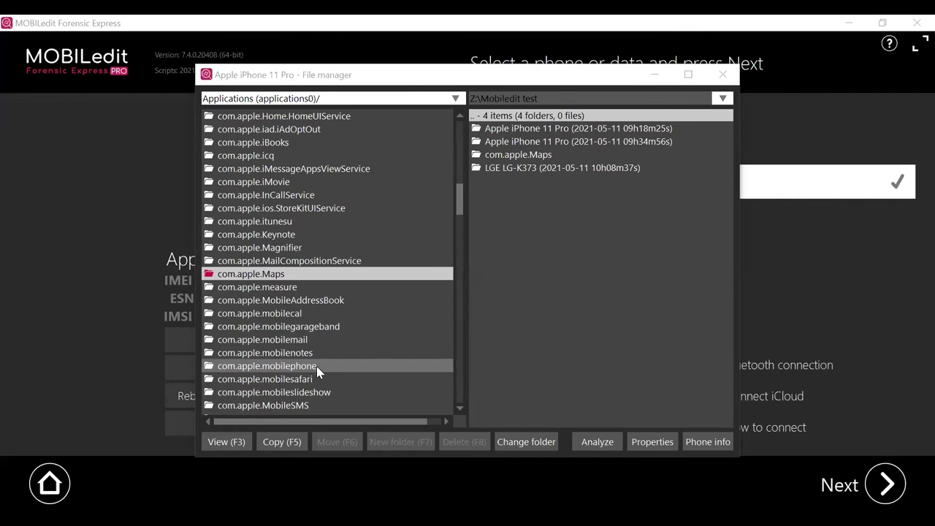
Step: Copy the com.apple.Passbook folder from the phone's applications to Z:\Mobiledit test
scroll(317, 366, "down", 6)
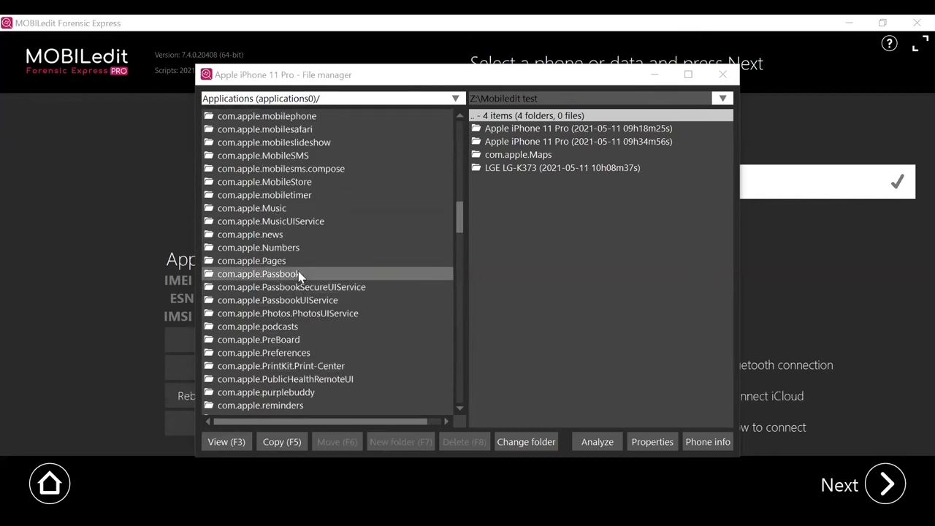
left_click(285, 275)
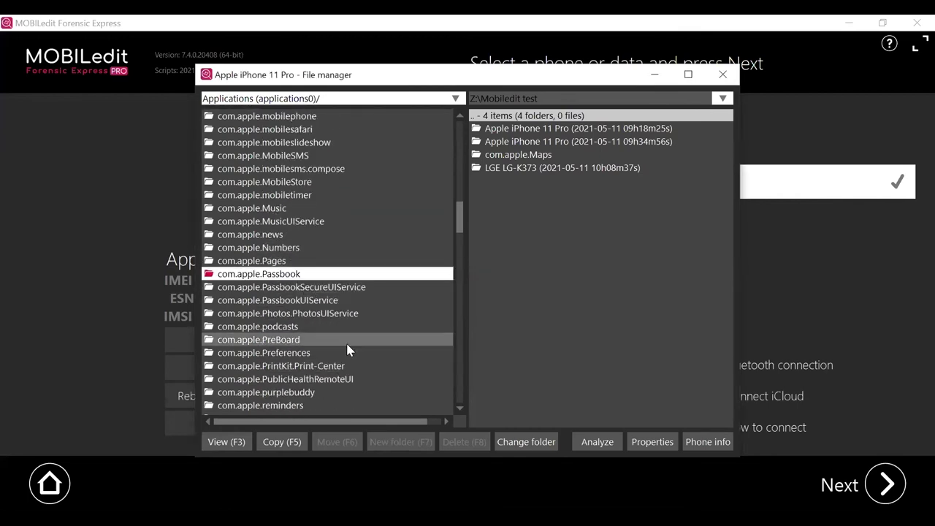
left_click(291, 442)
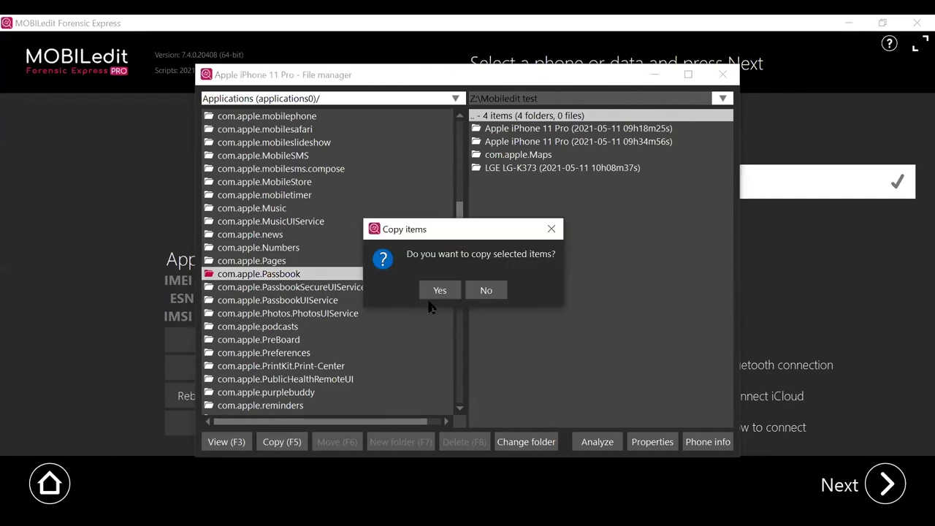
left_click(439, 291)
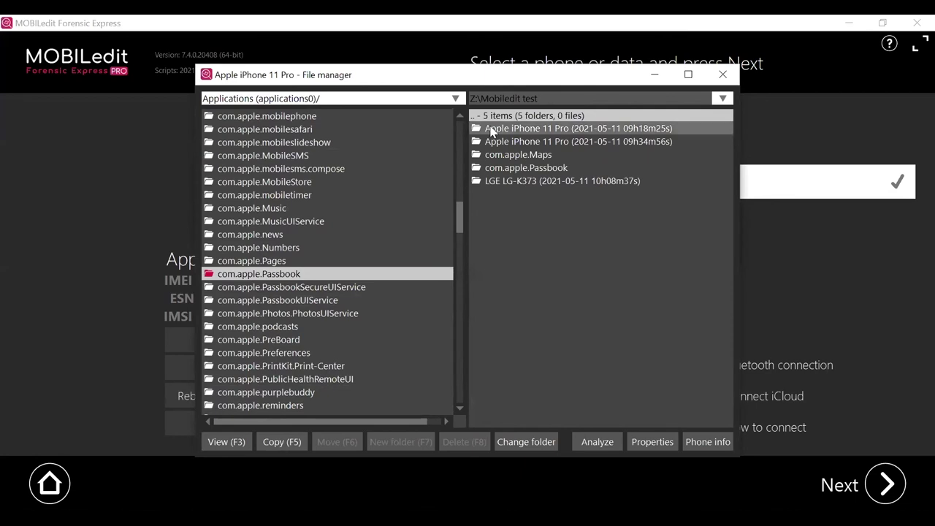
Step: Return to the start of the Applications folder list and close the iPhone's file manager
left_click(455, 99)
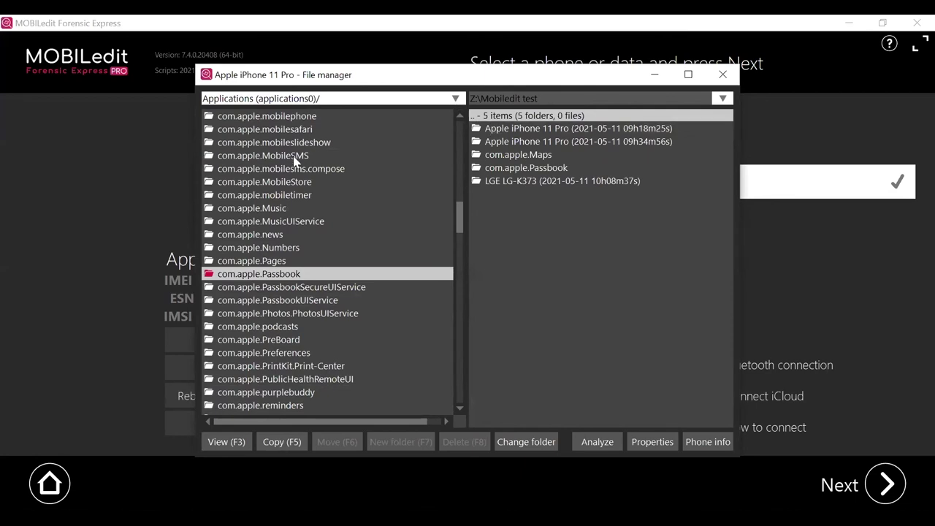
left_click(272, 170)
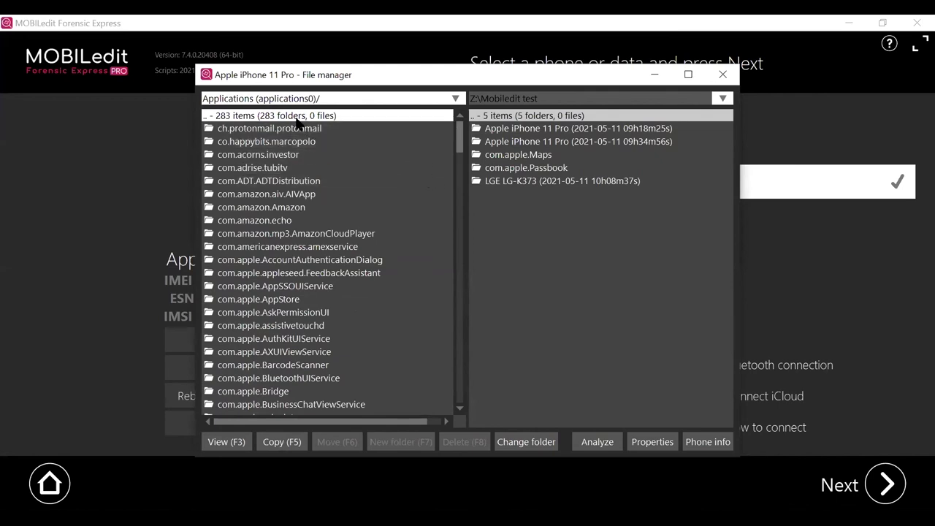
left_click(706, 104)
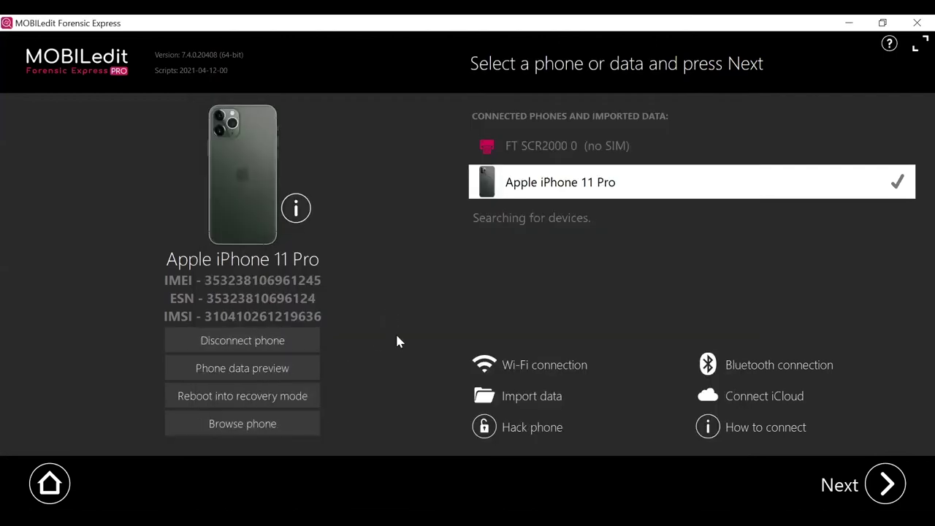
Step: Continue to the extraction choices for the iPhone and mark the filter-by-contact and filter-by-time sections
left_click(883, 491)
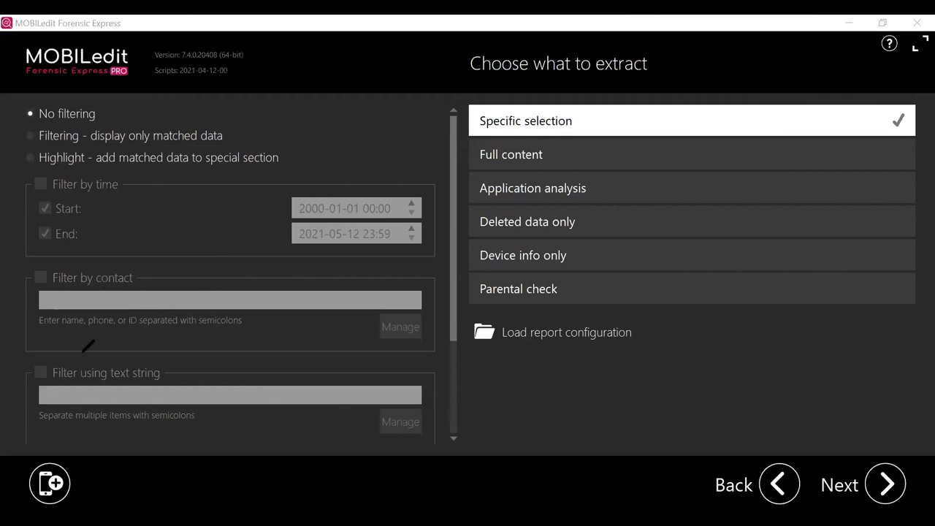
mouse_move(82, 352)
left_mouse_down()
mouse_move(10, 289)
mouse_move(60, 262)
mouse_move(131, 260)
mouse_move(10, 290)
mouse_move(64, 346)
mouse_move(28, 326)
mouse_move(114, 264)
mouse_move(10, 282)
mouse_move(71, 350)
left_mouse_up()
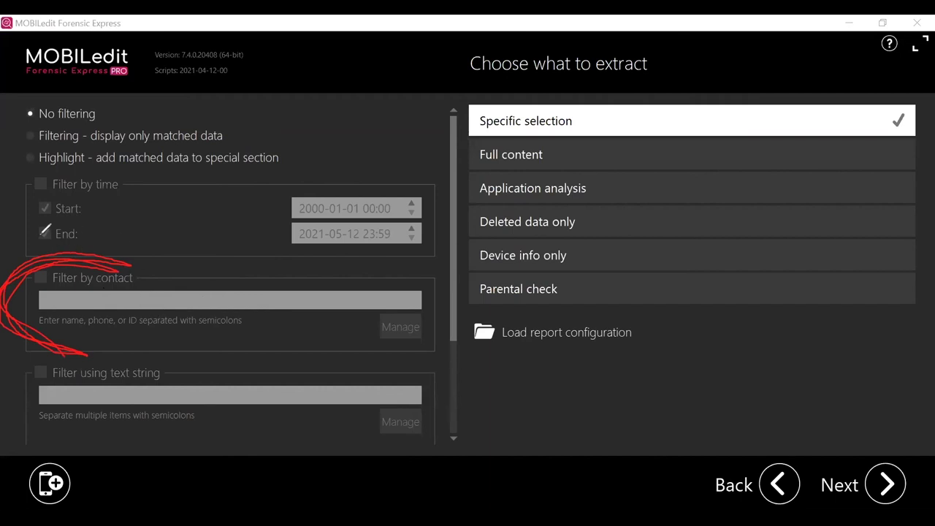
left_click_drag(40, 240, 48, 190)
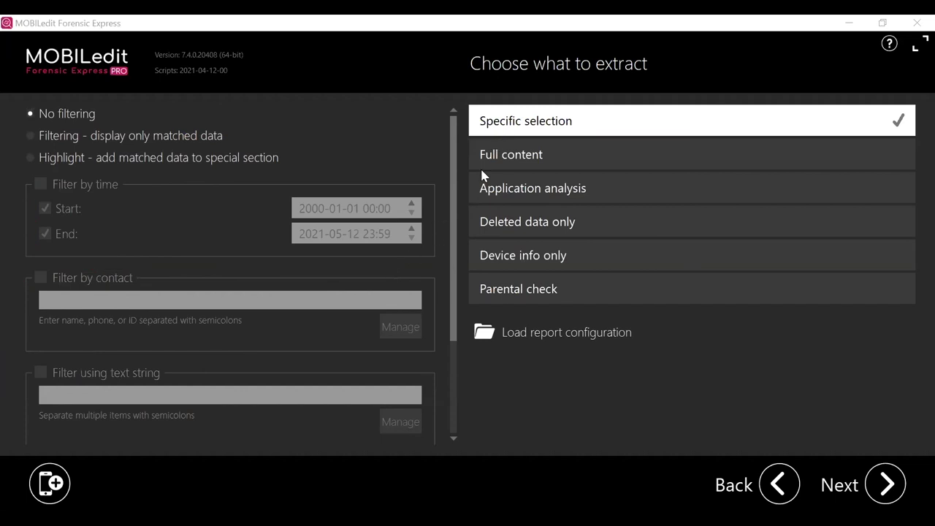
Step: Choose Application analysis as the extraction type and continue to the application selection
left_click(517, 159)
left_click(506, 193)
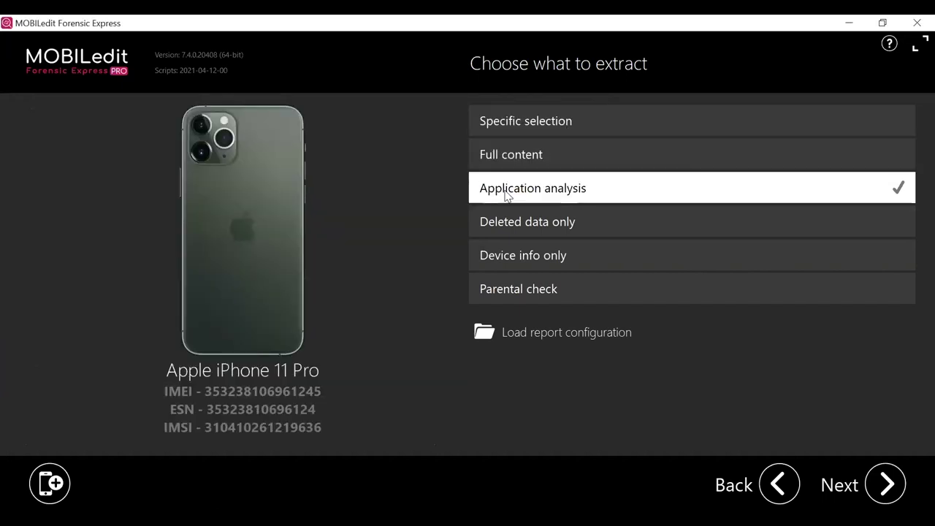
left_click(880, 484)
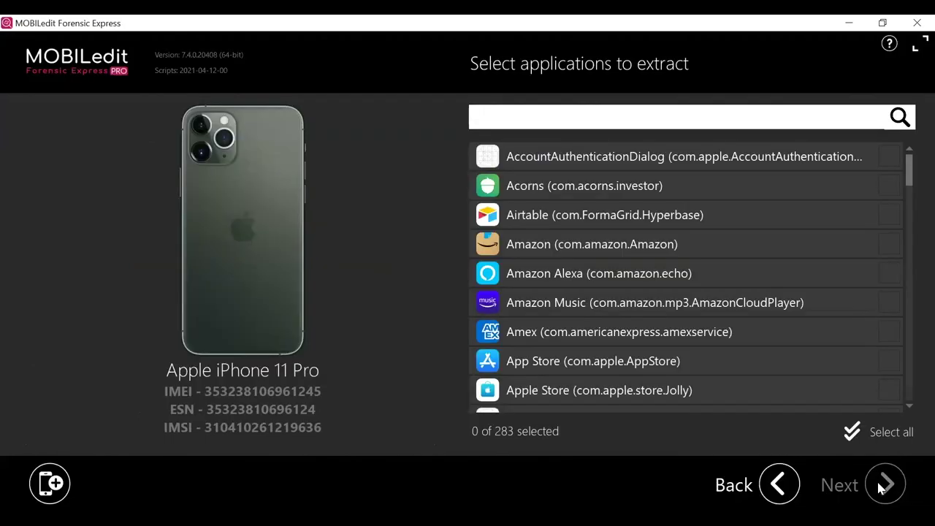
Step: Select the Realtor.com, Reolink and Rokie applications for extraction
left_click_drag(909, 183, 910, 327)
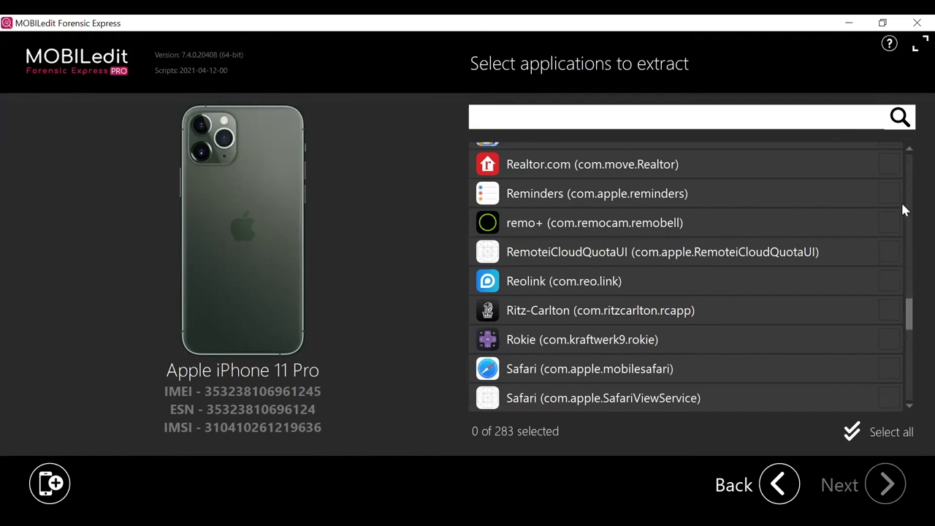
left_click(890, 165)
left_click(888, 285)
left_click(888, 342)
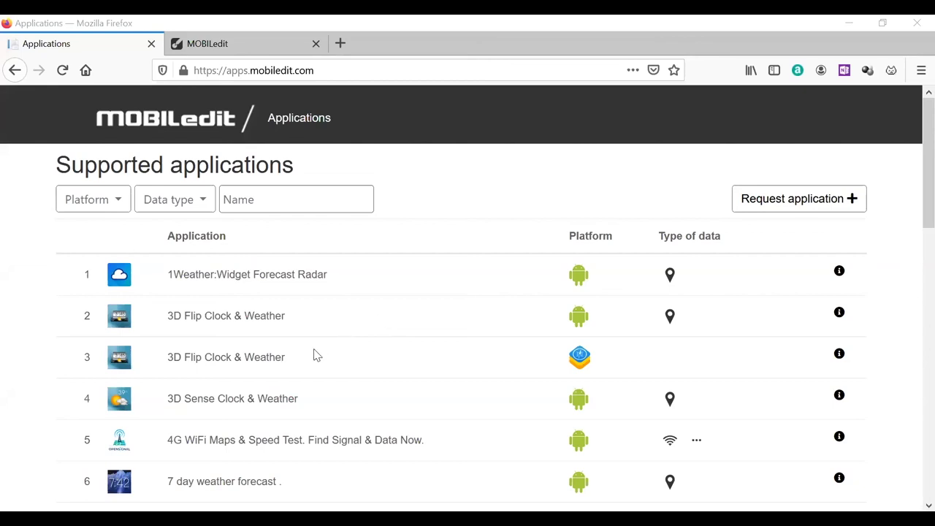
Step: Look through the supported applications list on apps.mobiledit.com, including each app's platform and type of data
scroll(363, 292, "down", 1)
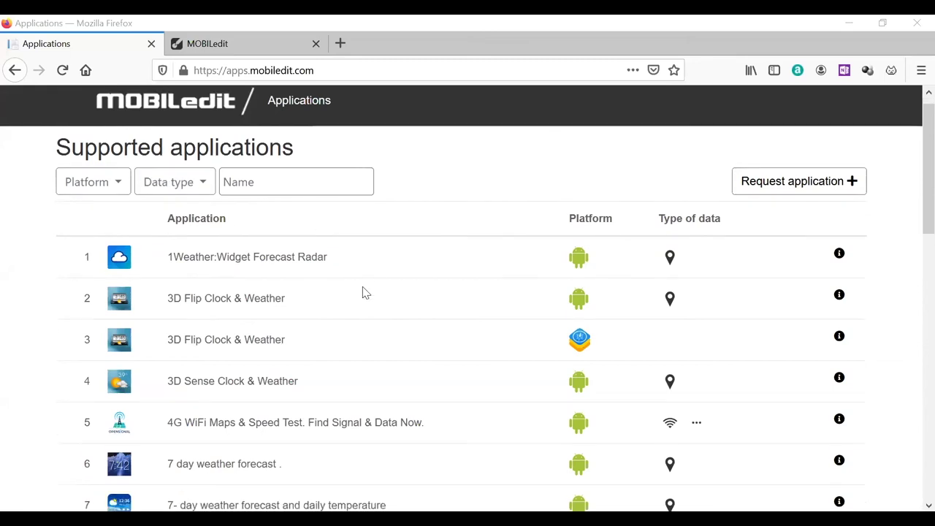
scroll(362, 286, "down", 3)
scroll(362, 286, "down", 6)
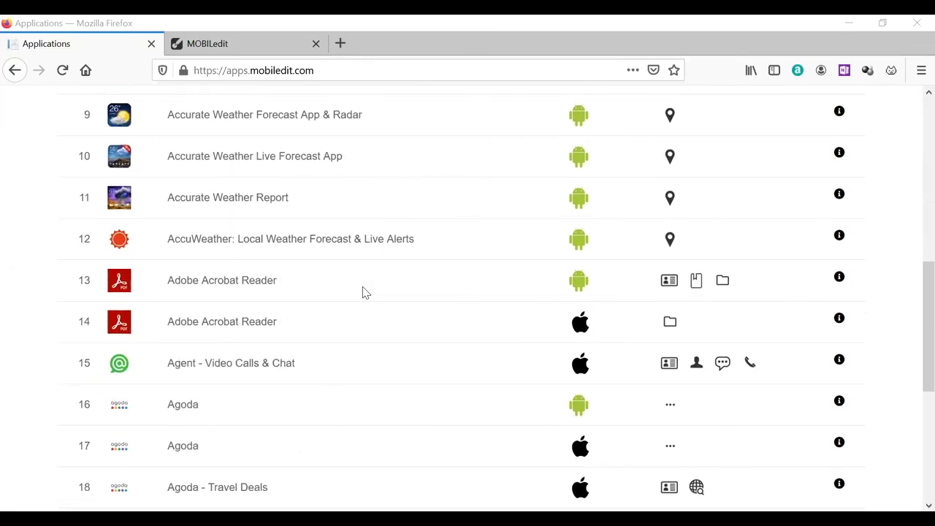
Step: Show 100 applications per page in the supported applications list and look through the first page's names, platforms and data types
scroll(362, 287, "down", 6)
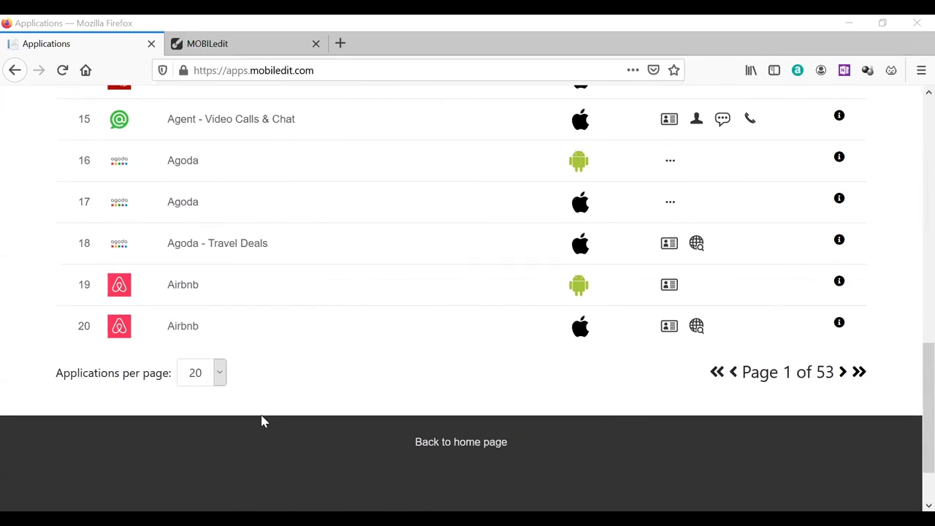
left_click(219, 372)
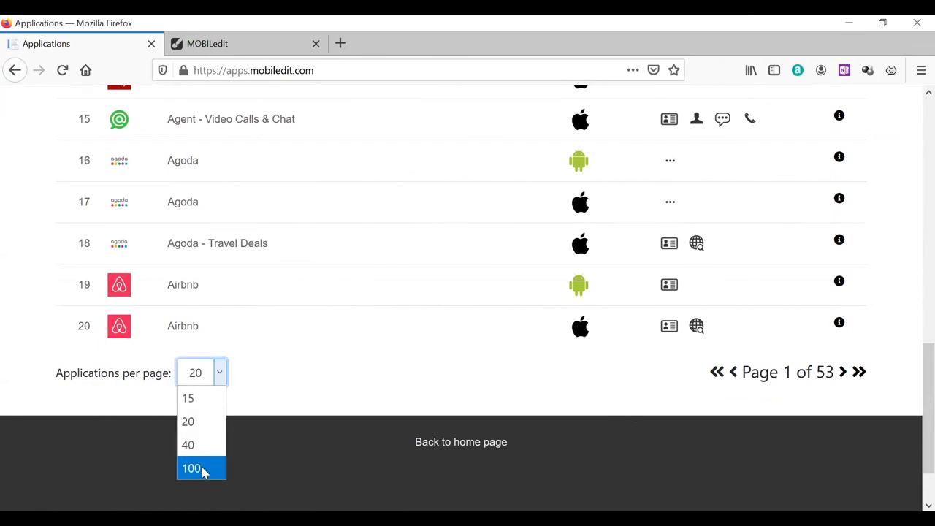
left_click(192, 468)
scroll(325, 376, "down", 3)
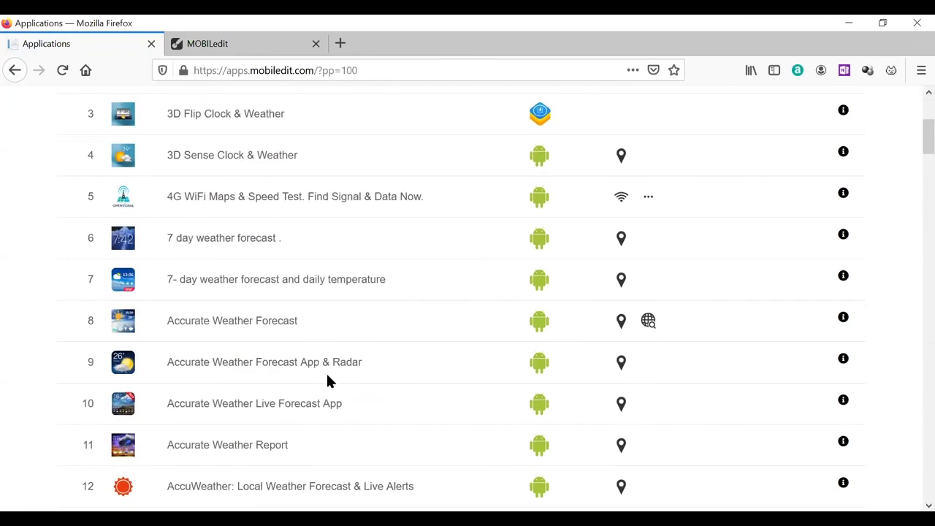
scroll(327, 375, "down", 8)
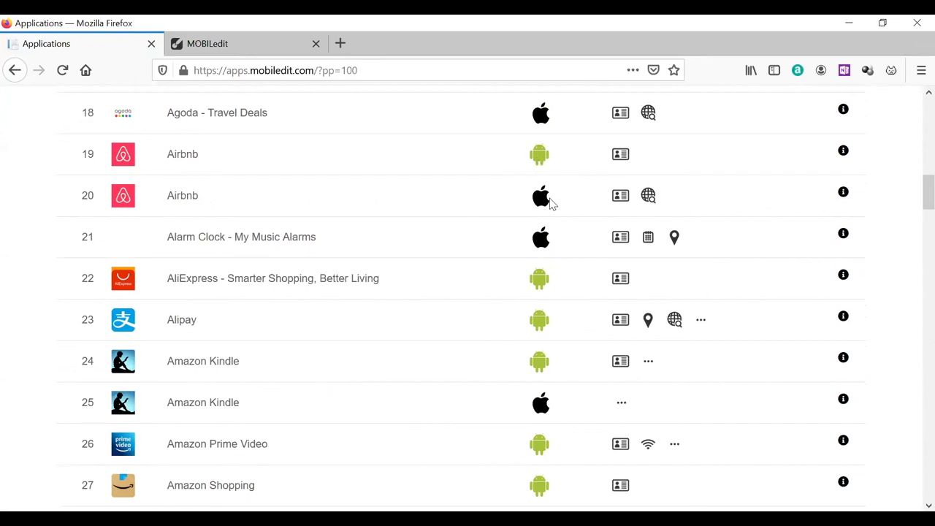
scroll(367, 213, "down", 2)
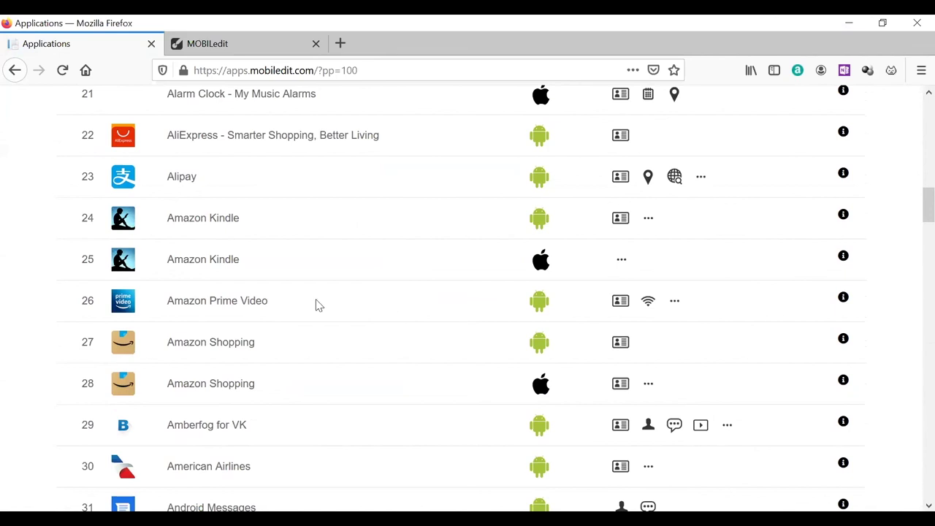
scroll(228, 373, "down", 15)
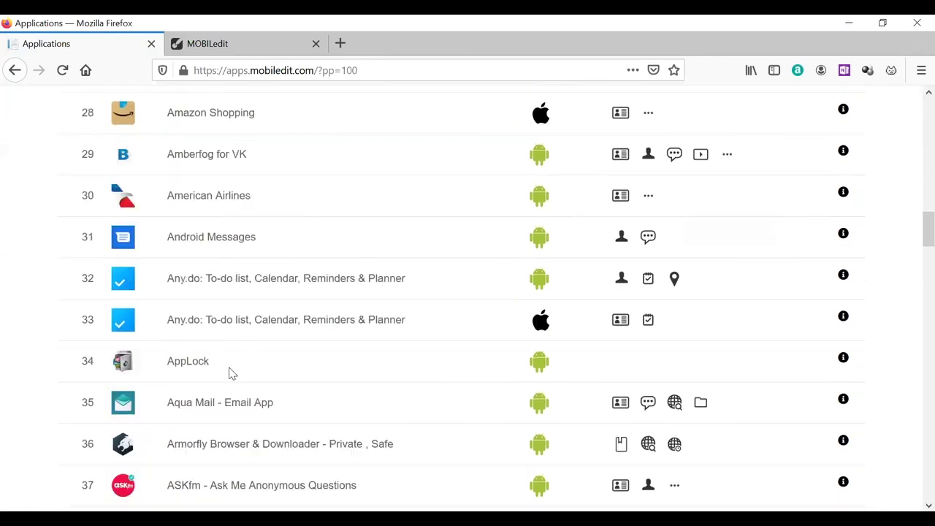
scroll(229, 372, "down", 20)
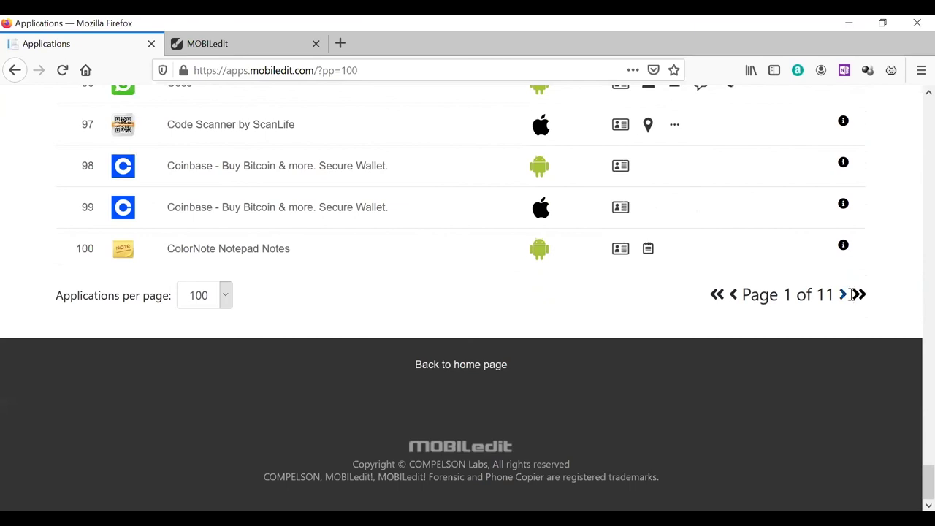
Step: Go to page 2 of the supported applications list, look through it and mark the Request application option
left_click(844, 295)
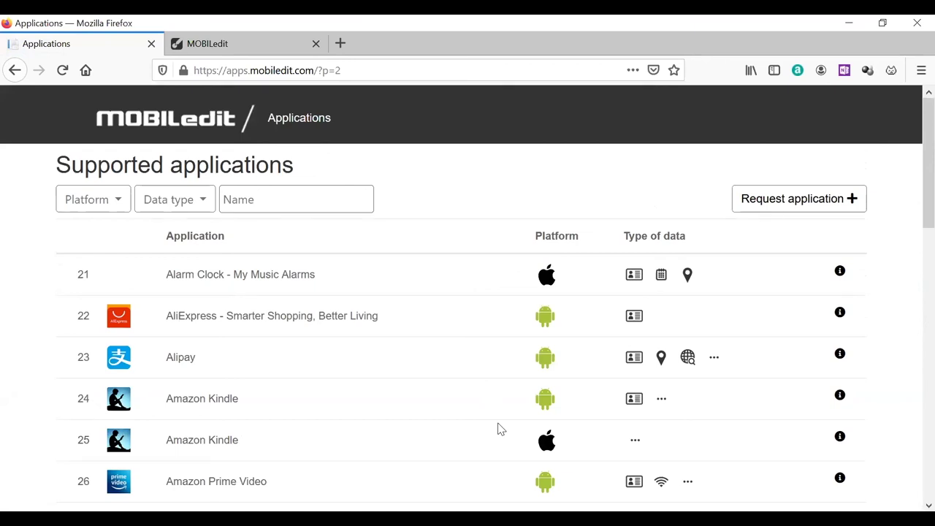
scroll(500, 429, "down", 10)
scroll(498, 424, "up", 10)
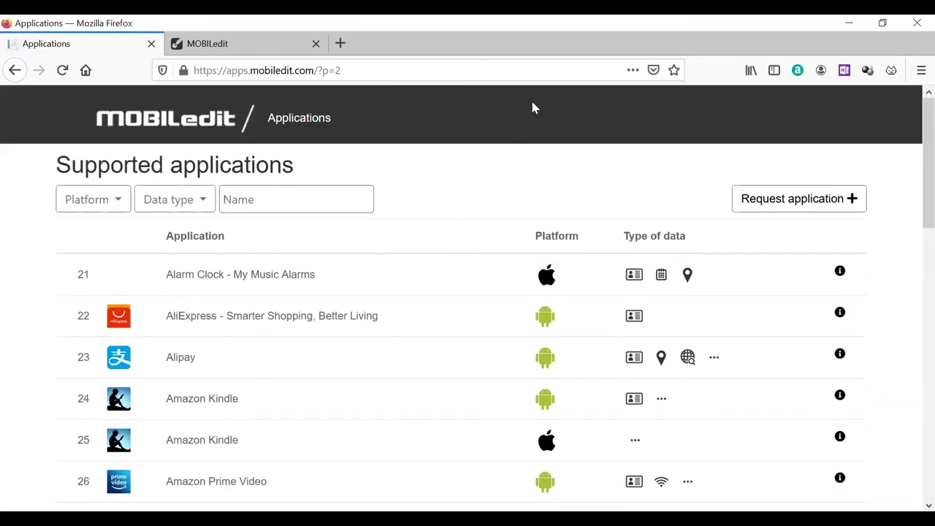
mouse_move(827, 173)
left_mouse_down()
mouse_move(810, 262)
mouse_move(810, 164)
left_mouse_up()
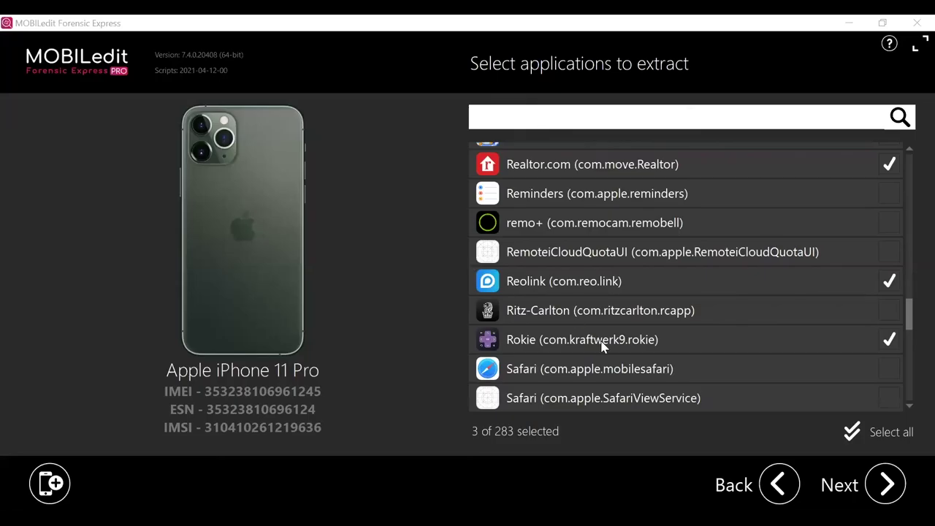
Step: In MOBILedit Forensic Express, look through the iPhone 11 Pro's list of applications available to extract
scroll(602, 347, "down", 8)
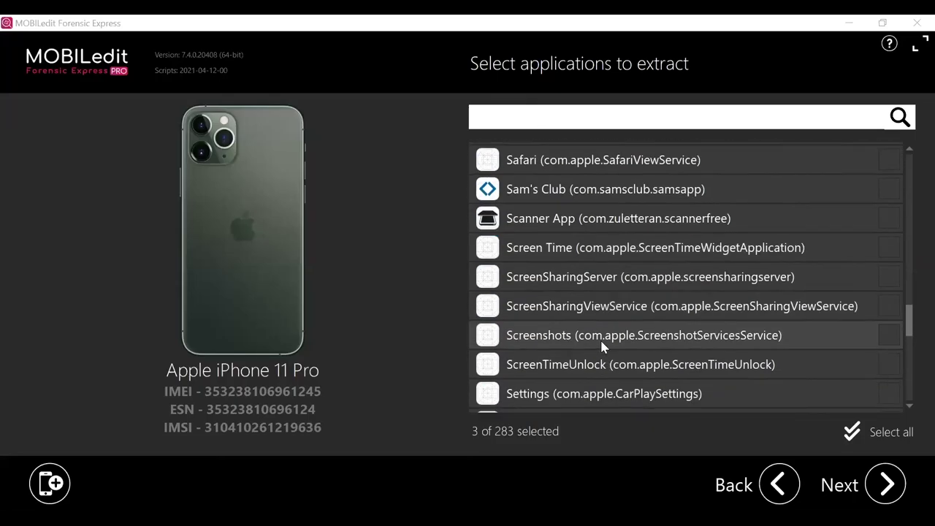
scroll(602, 347, "down", 3)
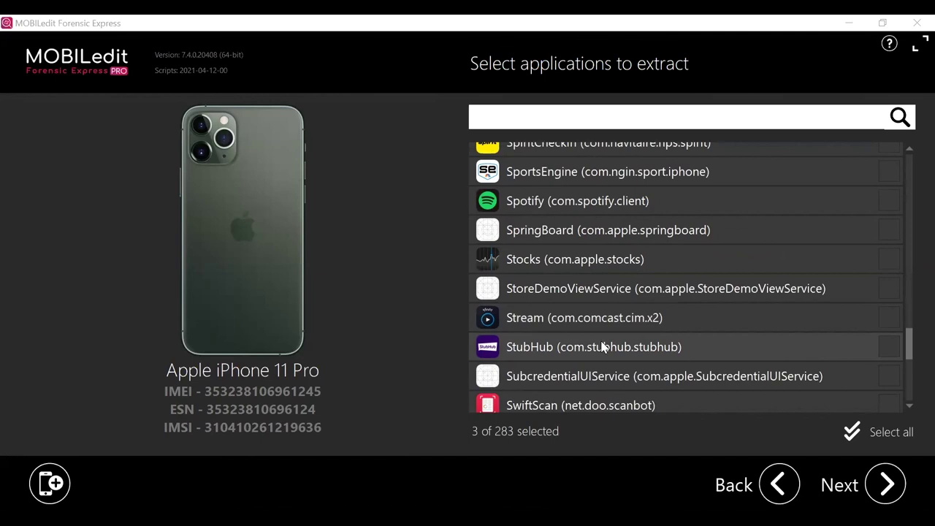
scroll(603, 347, "up", 2)
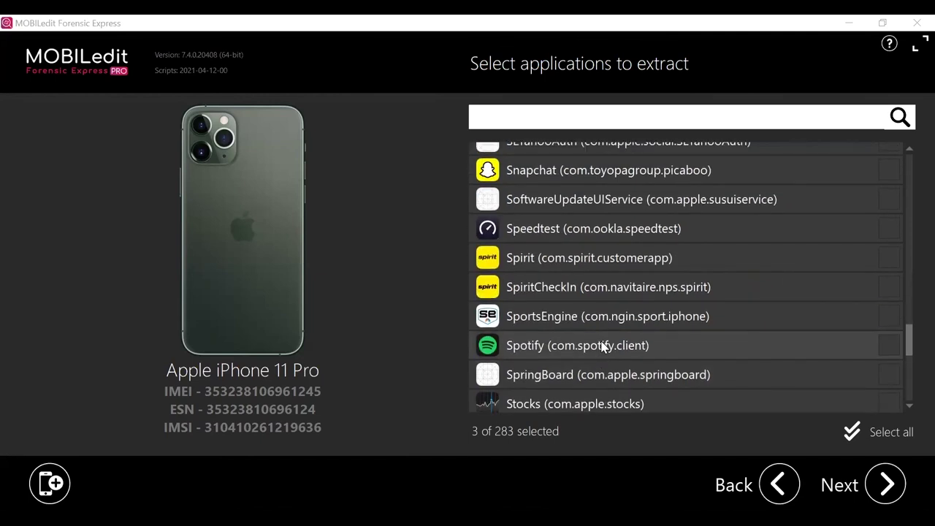
scroll(603, 347, "down", 20)
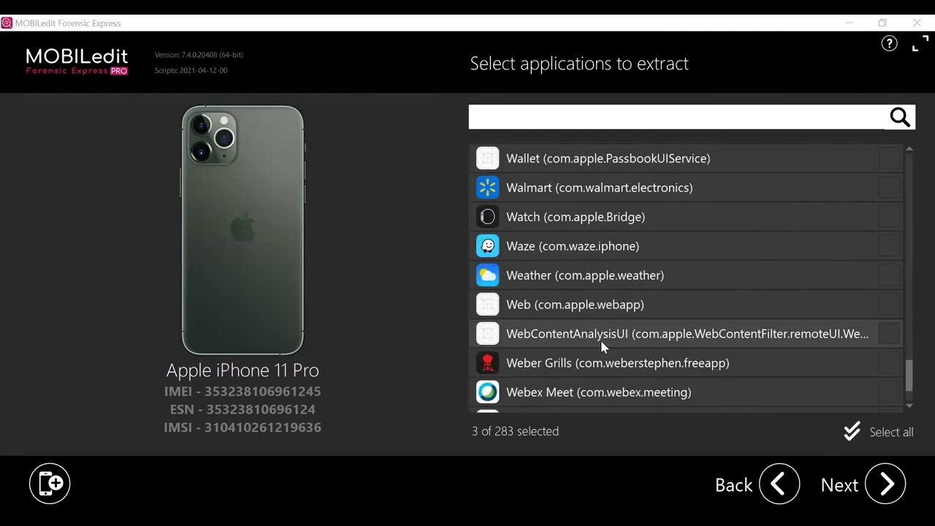
scroll(603, 346, "up", 20)
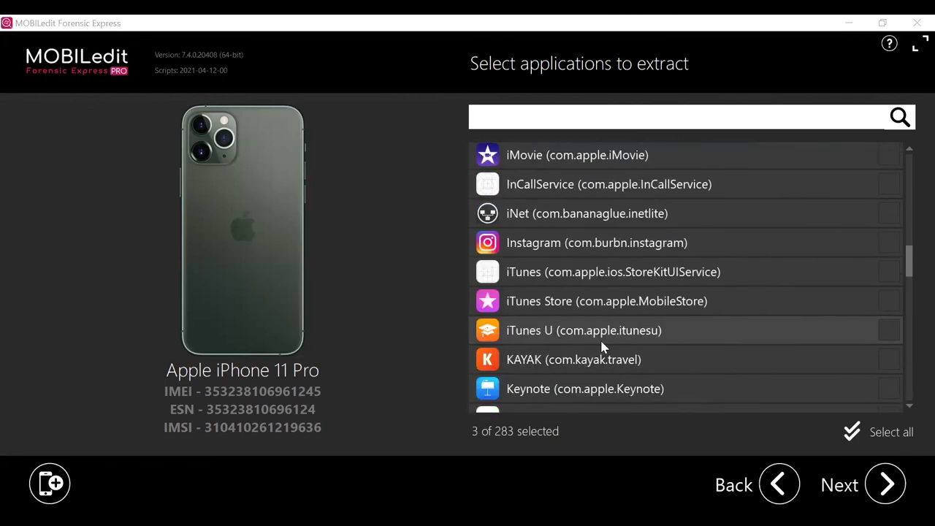
scroll(603, 346, "up", 10)
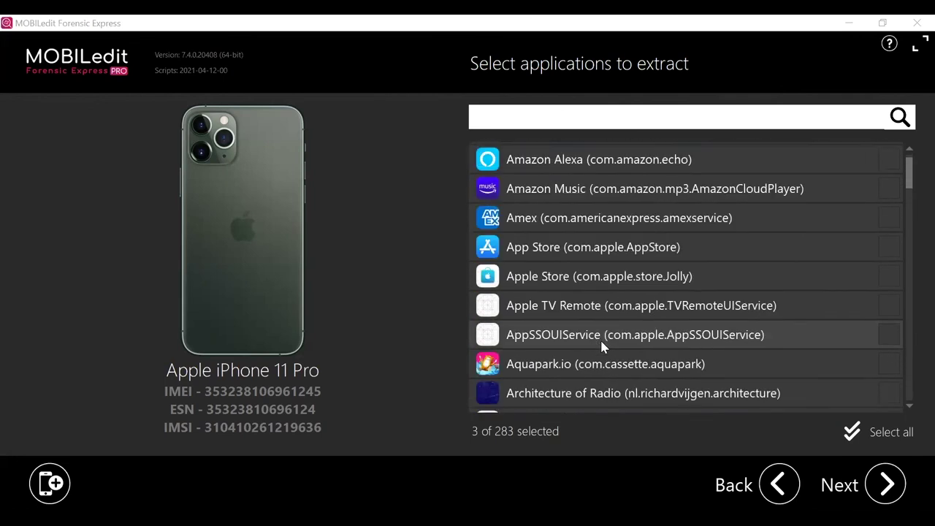
Step: Search the extractable applications for "sign" and clear the search
left_click(553, 119)
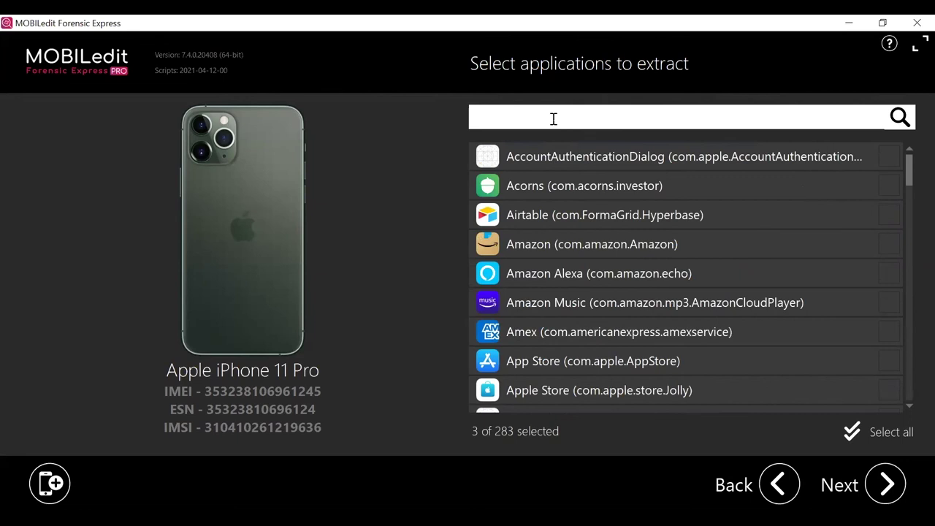
type("sign")
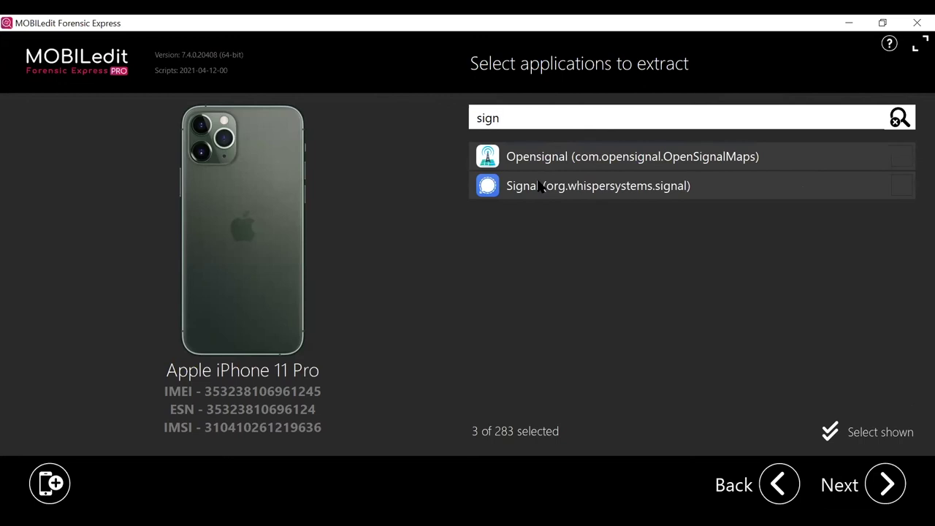
key("BackSpace")
key("BackSpace")
key("BackSpace")
key("BackSpace")
Step: Search the extractable applications for "snap" and clear the search
type("snap")
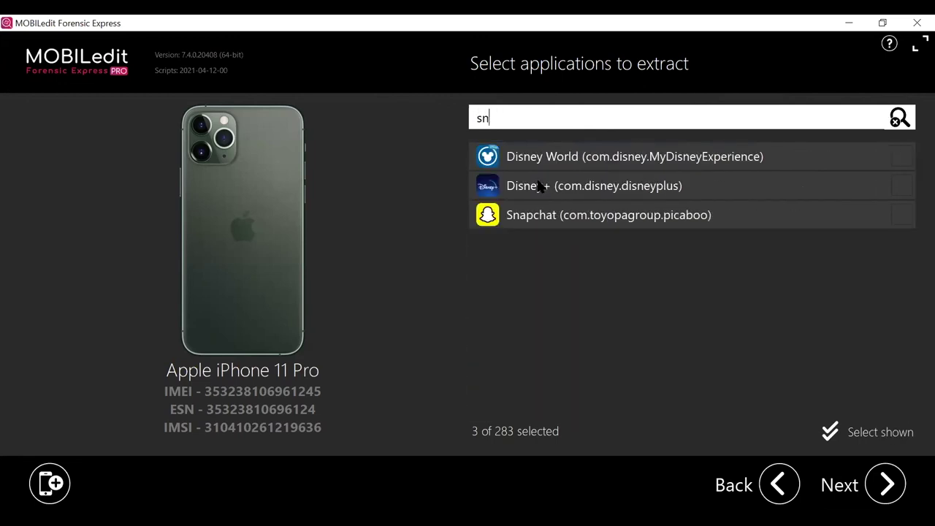
key("BackSpace")
key("BackSpace")
key("BackSpace")
key("BackSpace")
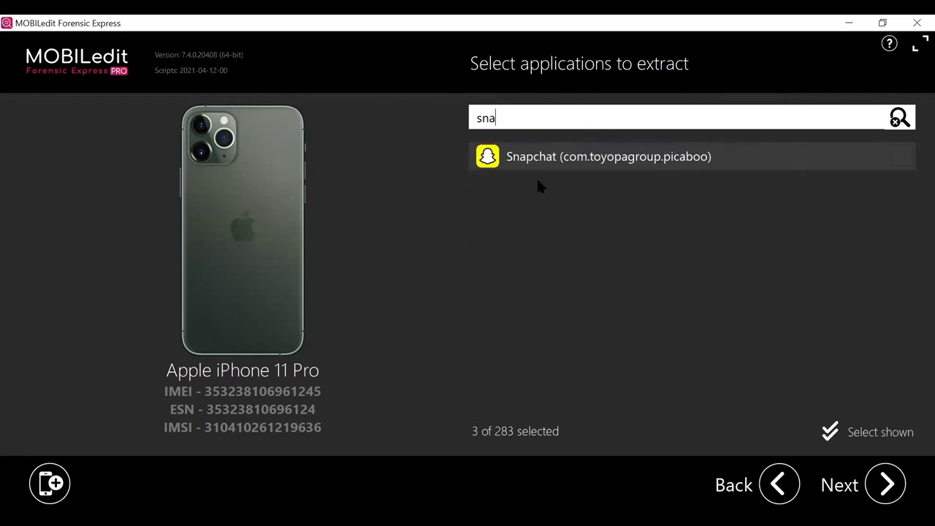
Step: Search the extractable applications for "text" and clear the search
type("text")
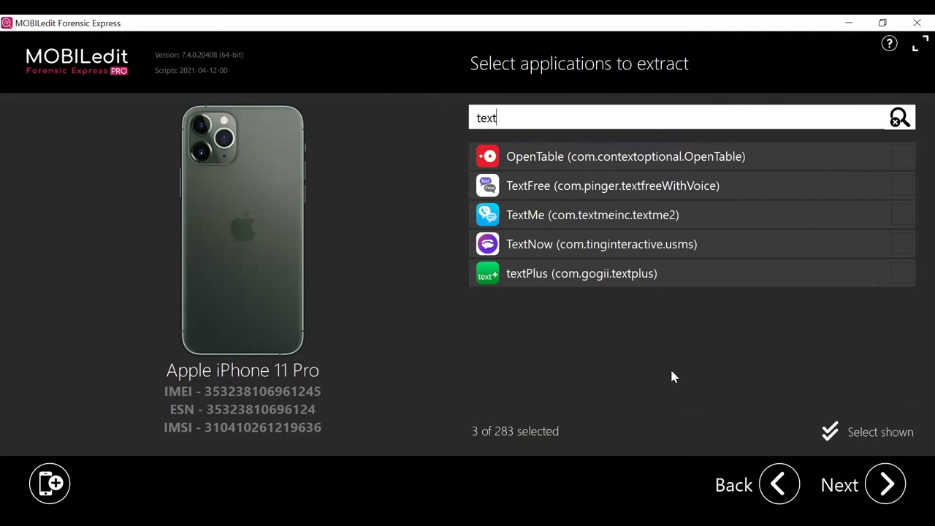
key("BackSpace")
key("BackSpace")
key("BackSpace")
key("BackSpace")
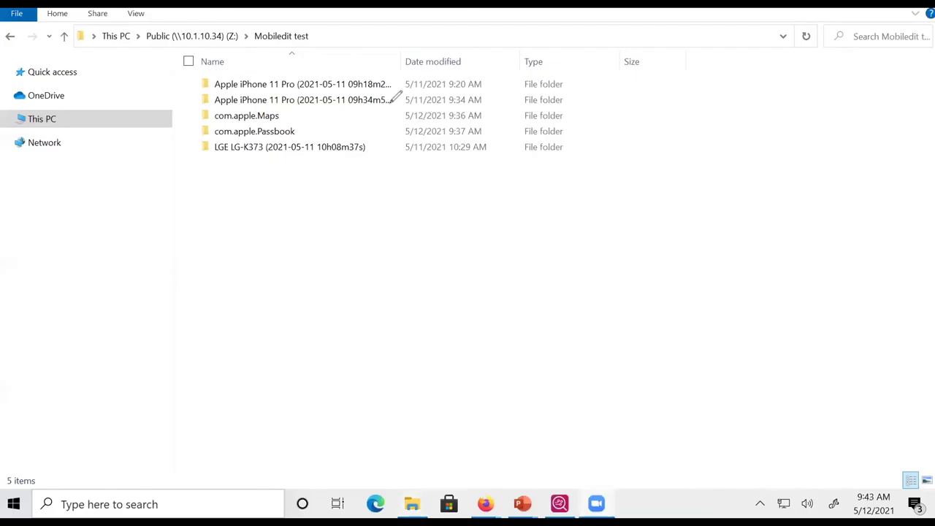
Step: In the Mobiledit test folder, circle the com.apple.Maps and com.apple.Passbook folders and their modified dates, and erase the marks
mouse_move(208, 148)
left_mouse_down()
mouse_move(314, 125)
mouse_move(270, 91)
mouse_move(208, 106)
mouse_move(212, 148)
left_mouse_up()
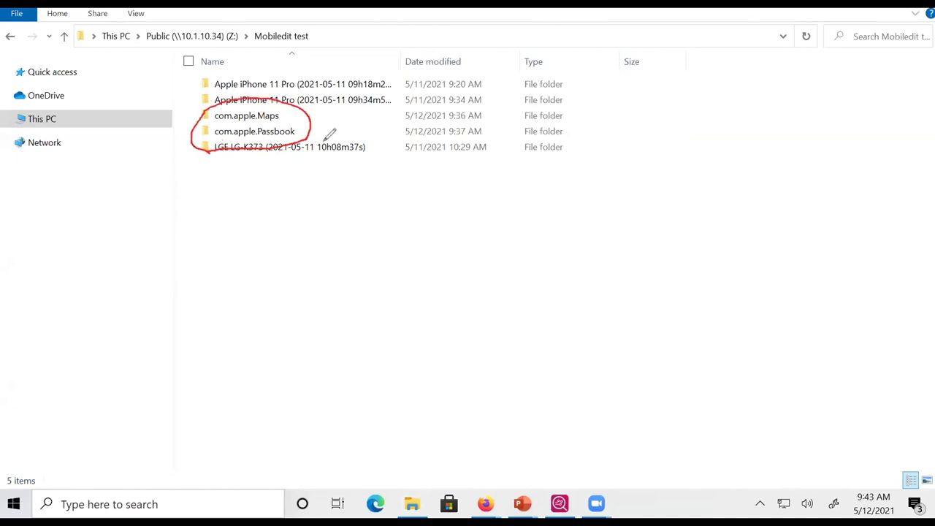
mouse_move(399, 106)
left_mouse_down()
mouse_move(483, 109)
mouse_move(460, 138)
mouse_move(396, 109)
left_mouse_up()
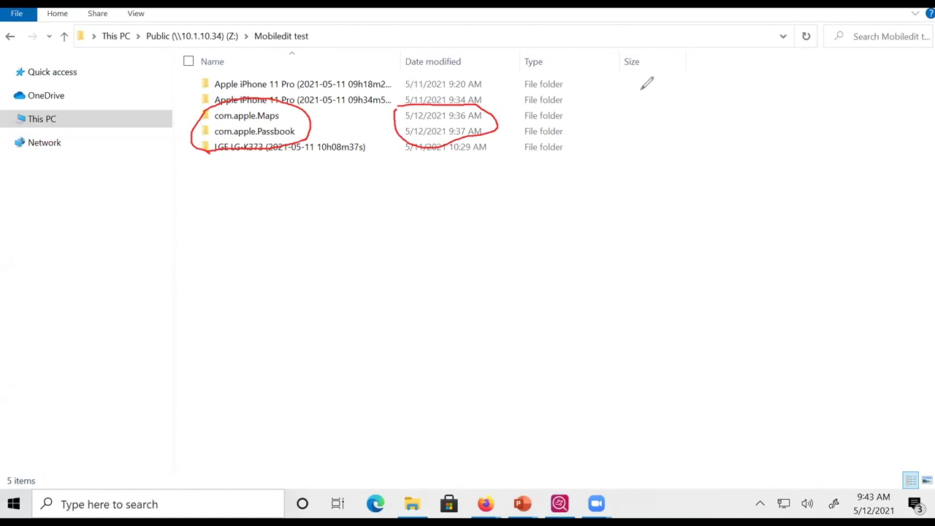
key("e")
key("Escape")
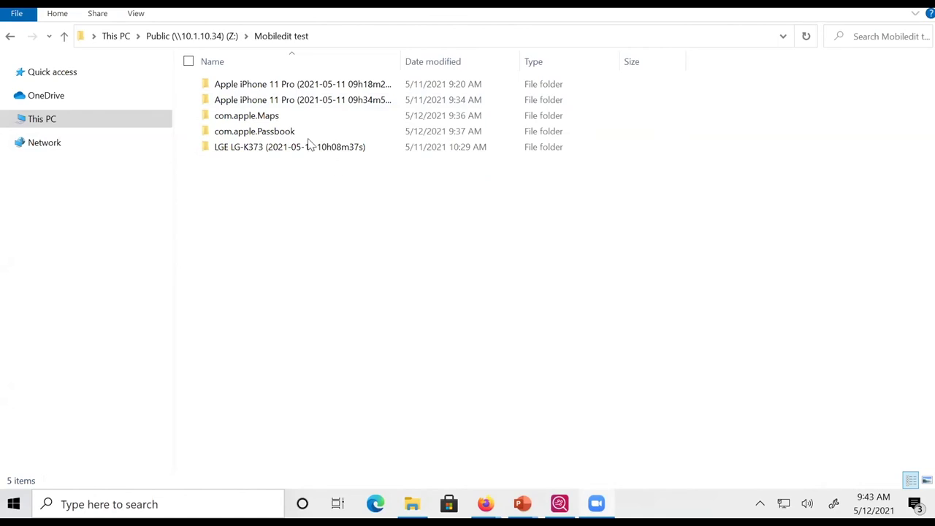
Step: Look at the files inside the com.apple.Maps and com.apple.Passbook folders and return to the Mobiledit test folder
double_click(256, 117)
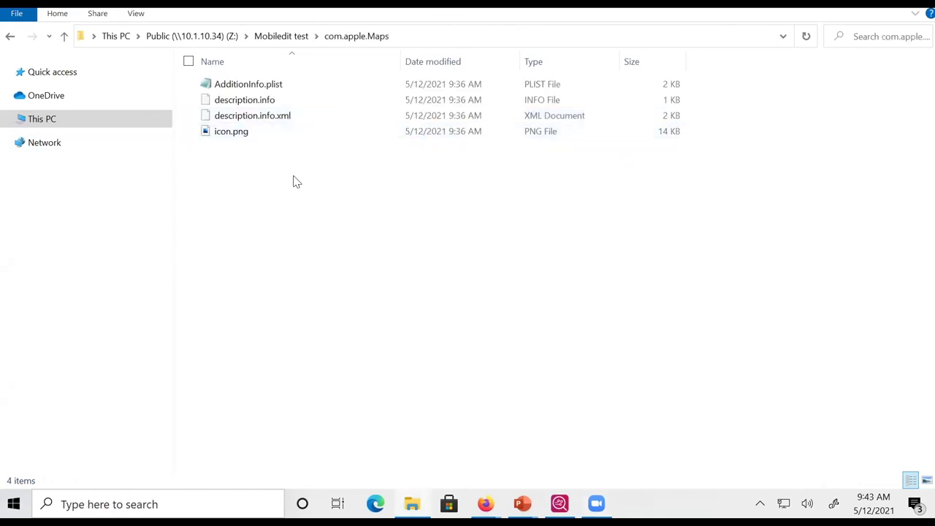
left_click(279, 86)
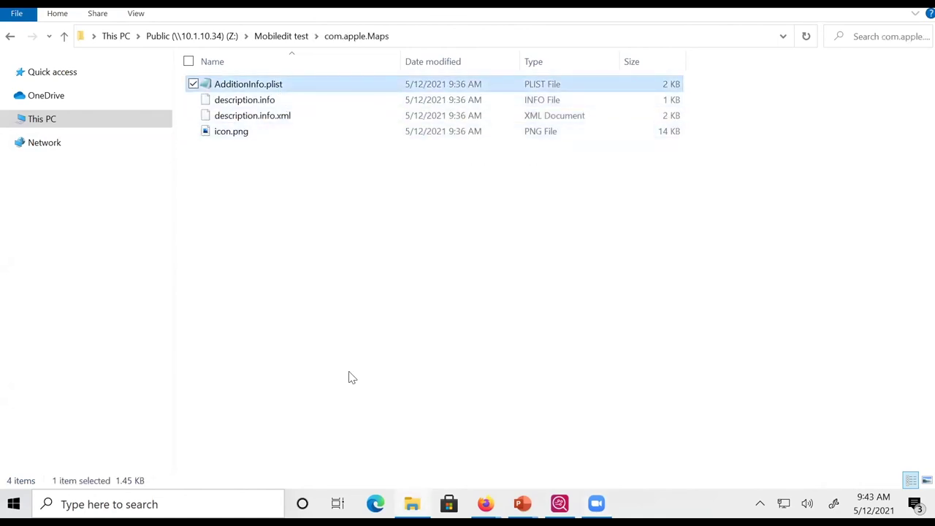
key("alt+Up")
left_click(284, 134)
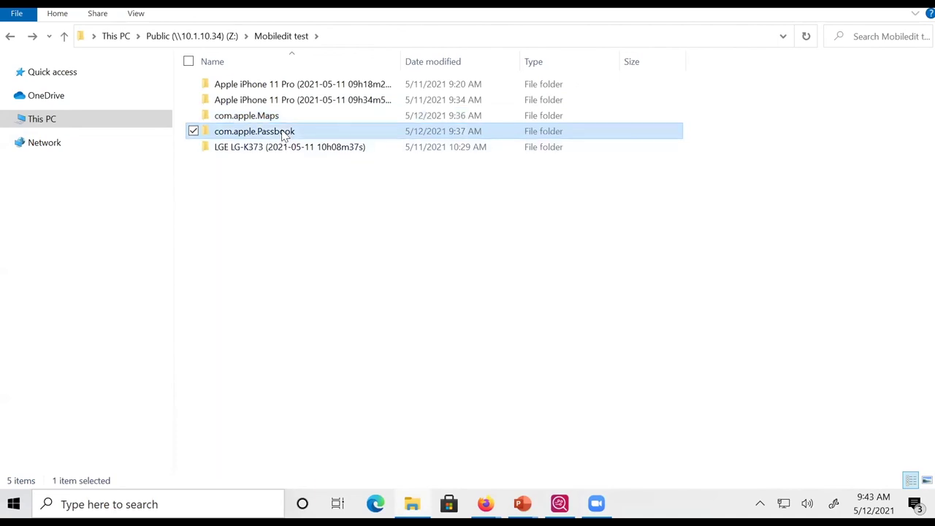
double_click(284, 134)
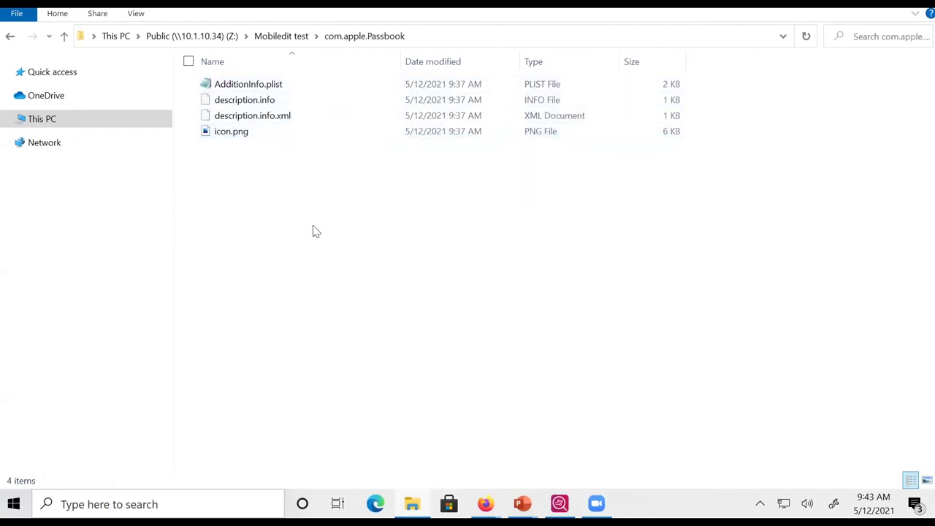
key("alt+Up")
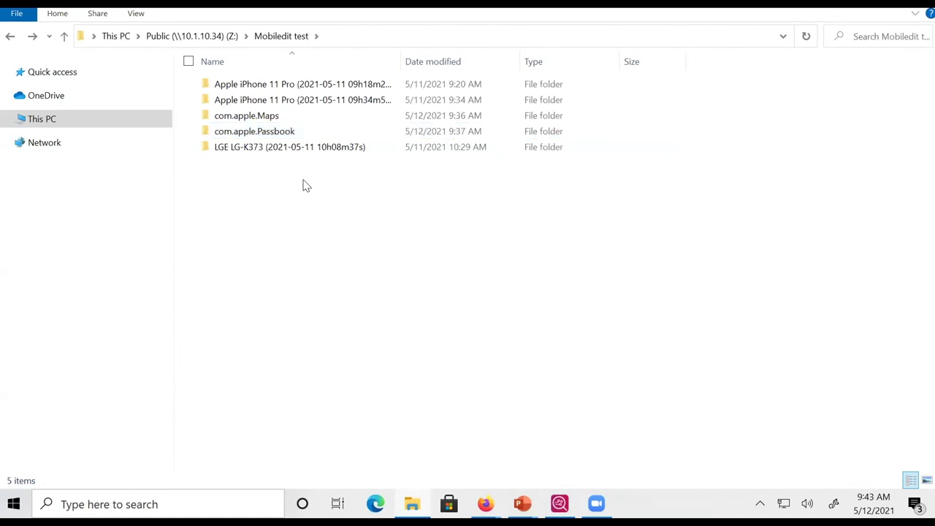
Step: Look through the LGE LG-K373 report folder, point out report.ufdr and open the adb_backup folder
double_click(287, 150)
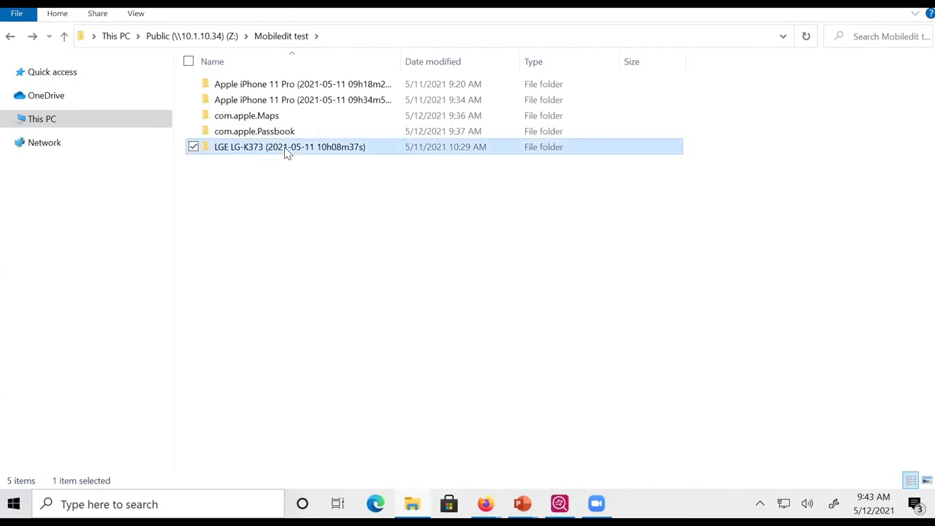
scroll(807, 308, "down", 4)
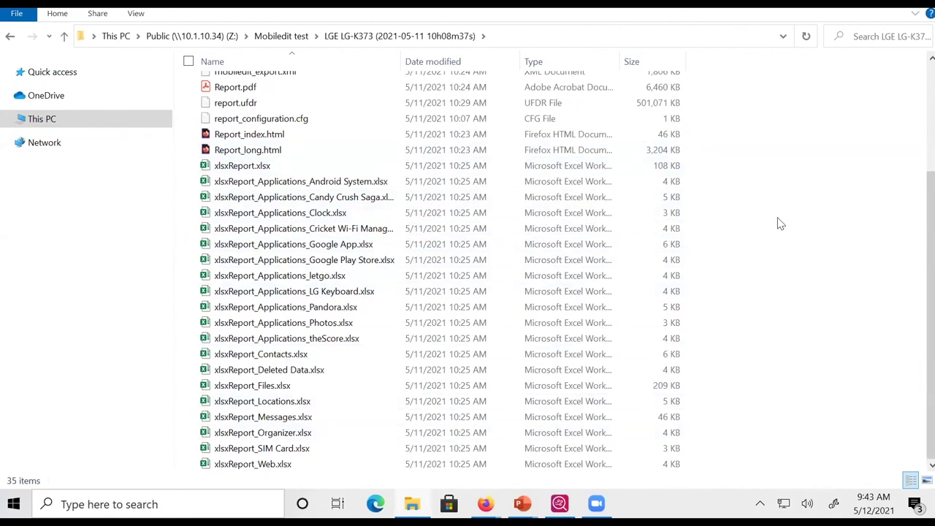
scroll(778, 221, "up", 4)
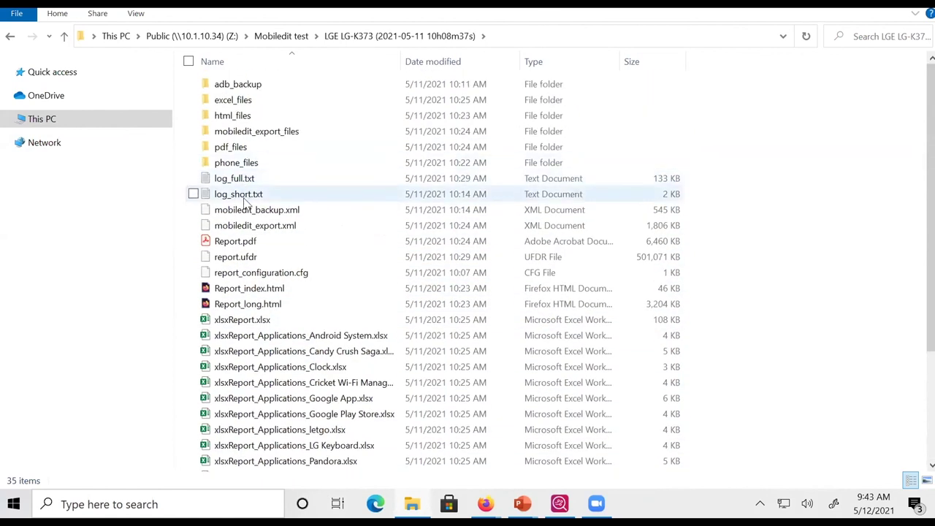
left_click(239, 261)
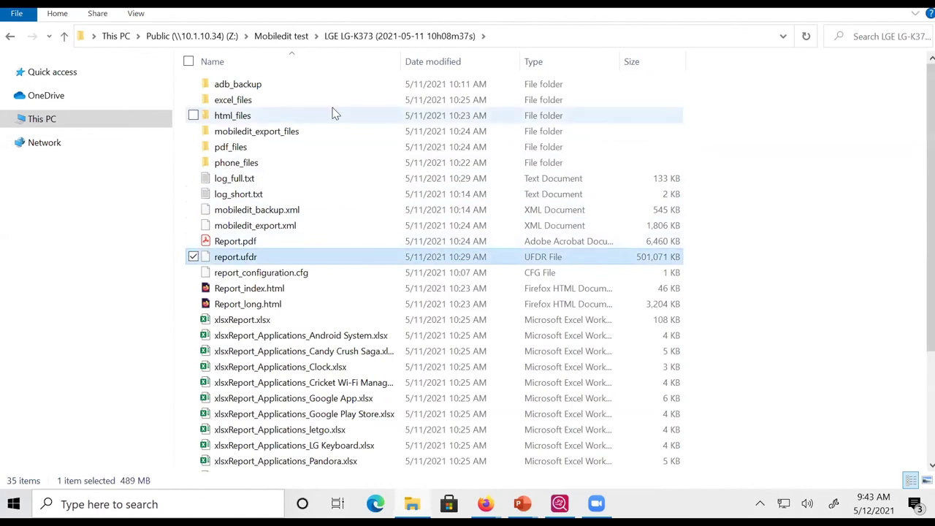
double_click(247, 87)
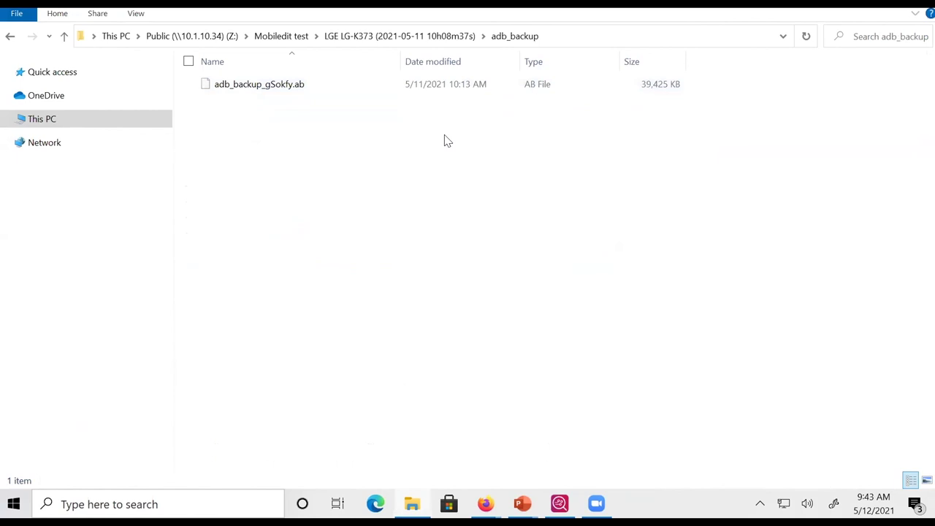
Step: Look inside the mobiledit_export_files folder and its phone subfolder, and return to the LGE LG-K373 report folder
key("BackSpace")
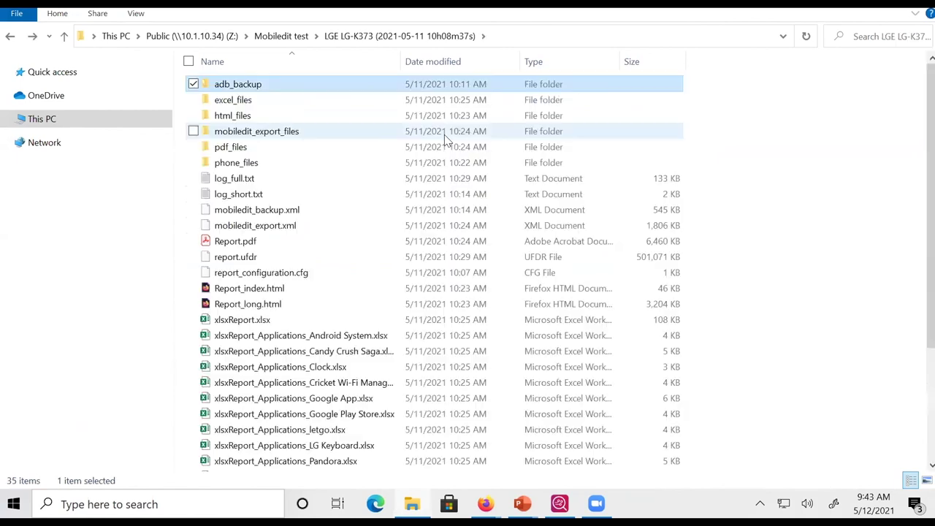
double_click(248, 133)
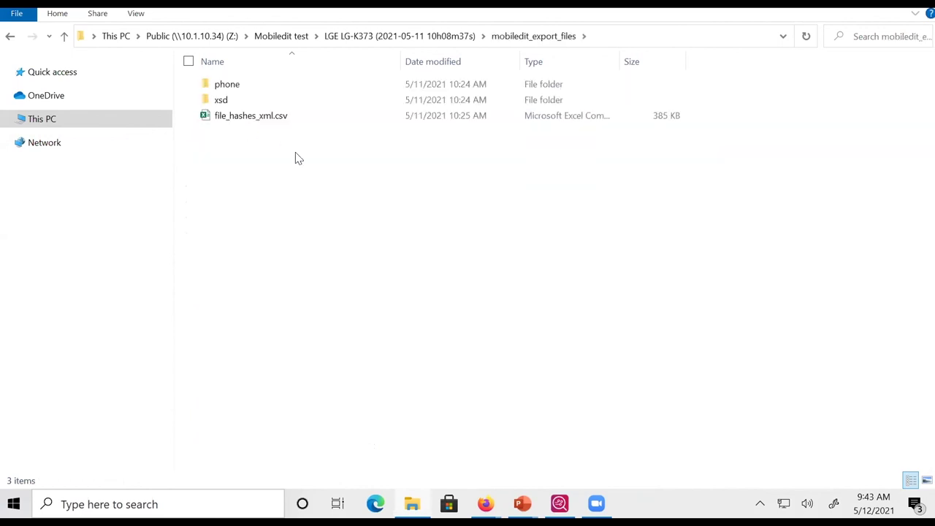
double_click(235, 87)
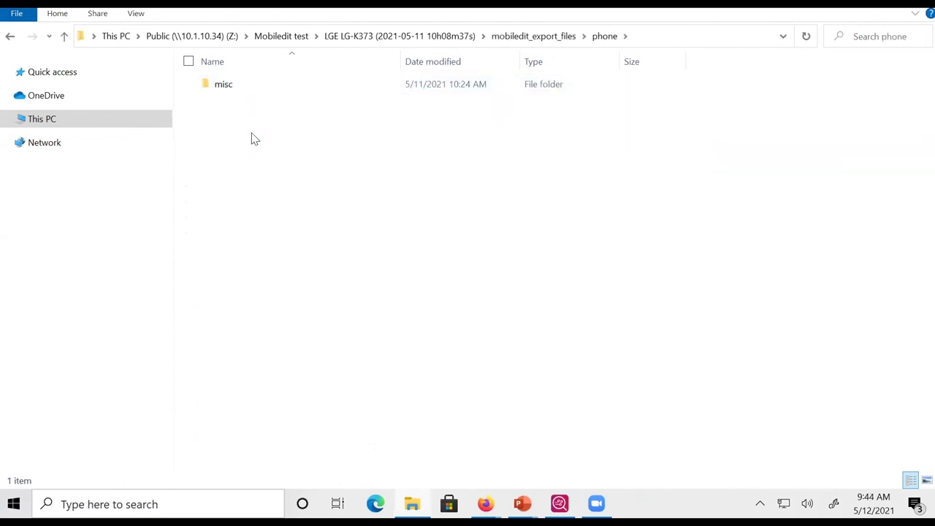
key("alt+Up")
key("alt+Up")
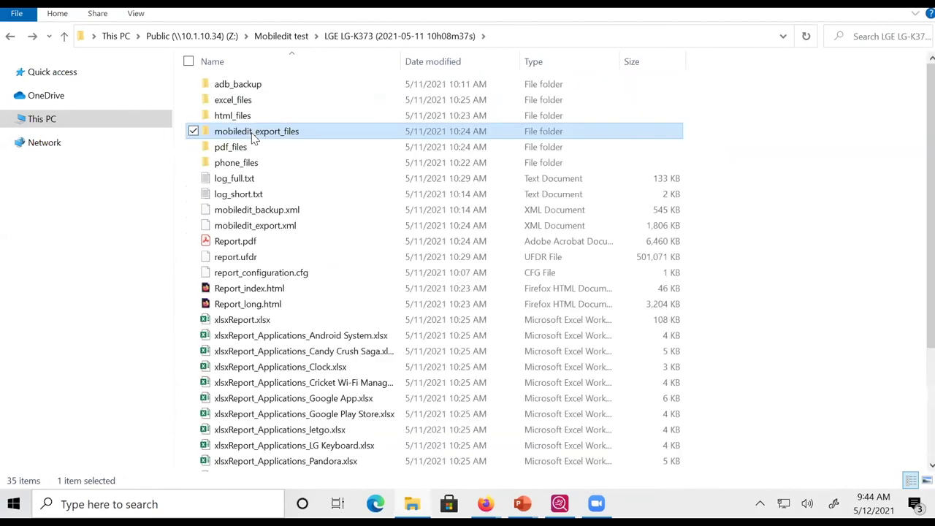
Step: Open Report.pdf in Adobe Acrobat Reader, collapse the tools pane and maximize the window
double_click(250, 245)
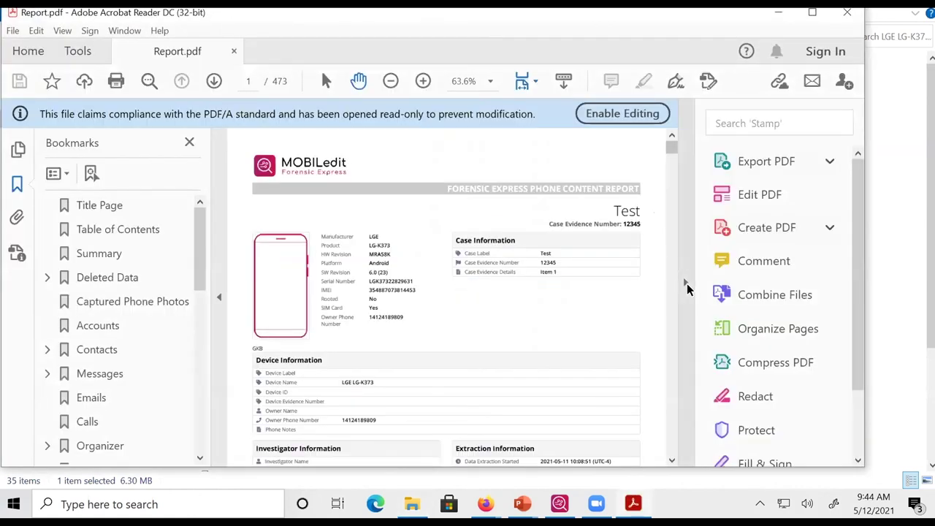
left_click(687, 285)
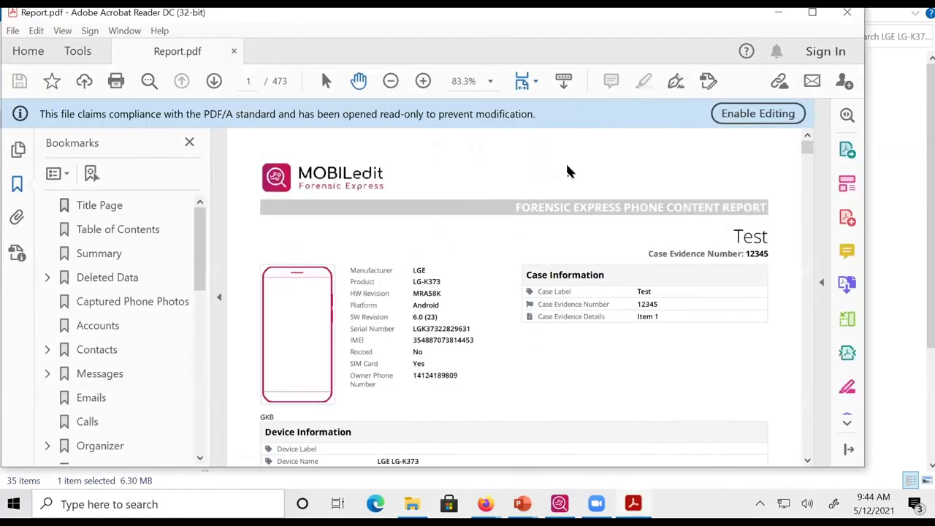
left_click(812, 12)
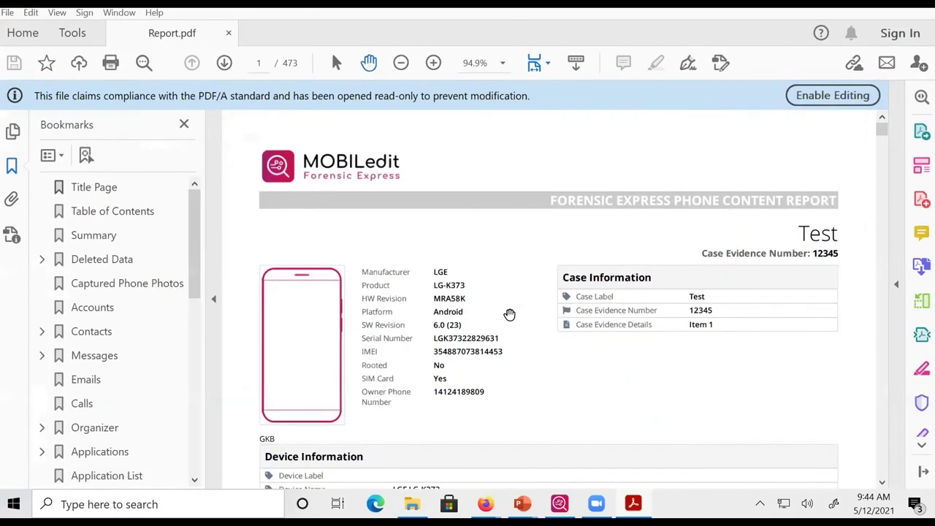
Step: Look over the PDF report's device information and the contact list in its Contacts section
scroll(509, 314, "down", 3)
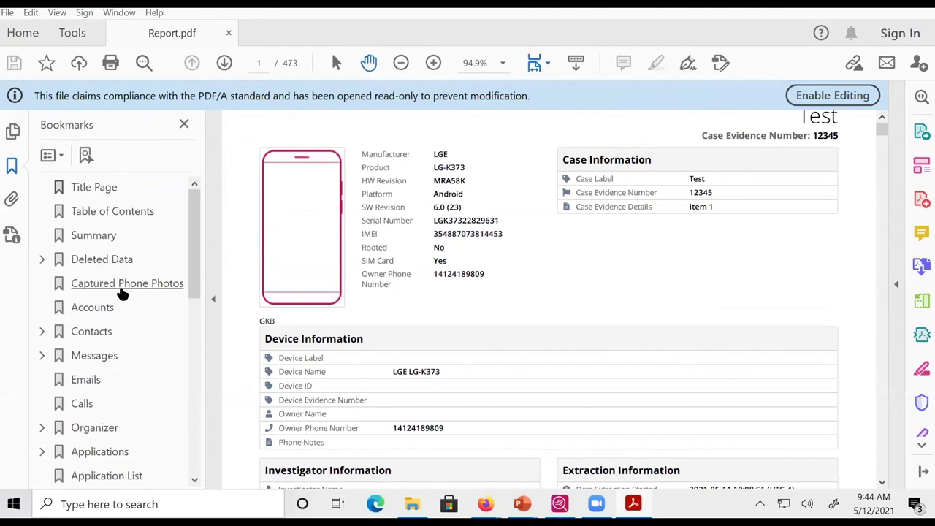
left_click(93, 334)
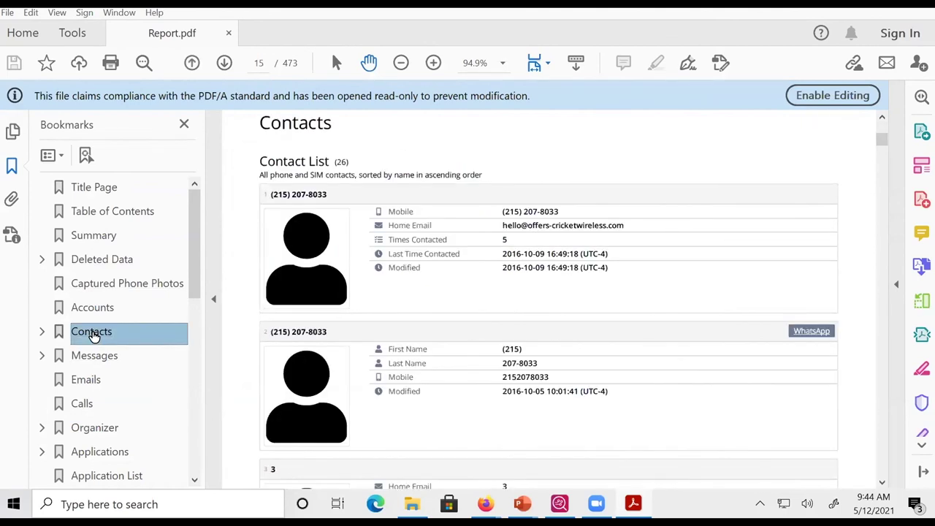
scroll(521, 333, "down", 5)
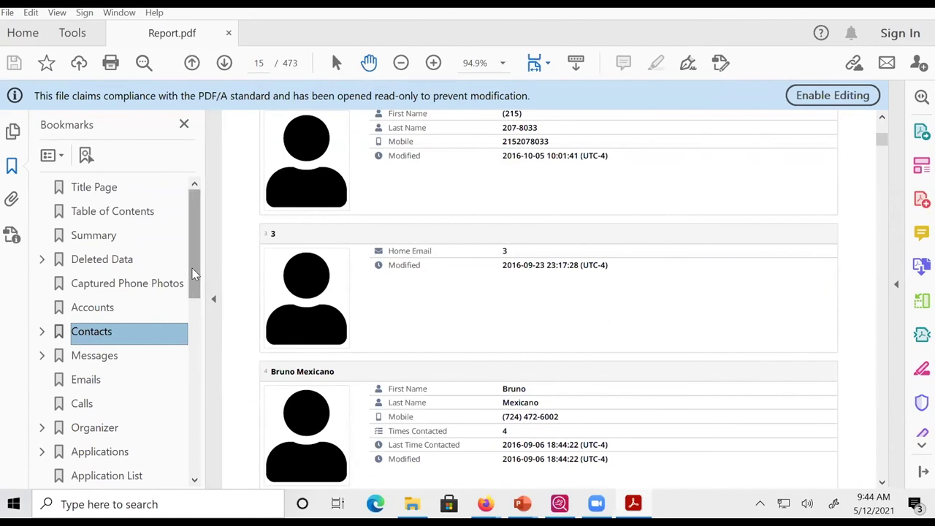
Step: Expand the Contacts, Messages, Organizer and Applications bookmarks to view the report's subsections
scroll(194, 288, "down", 2)
left_click(41, 281)
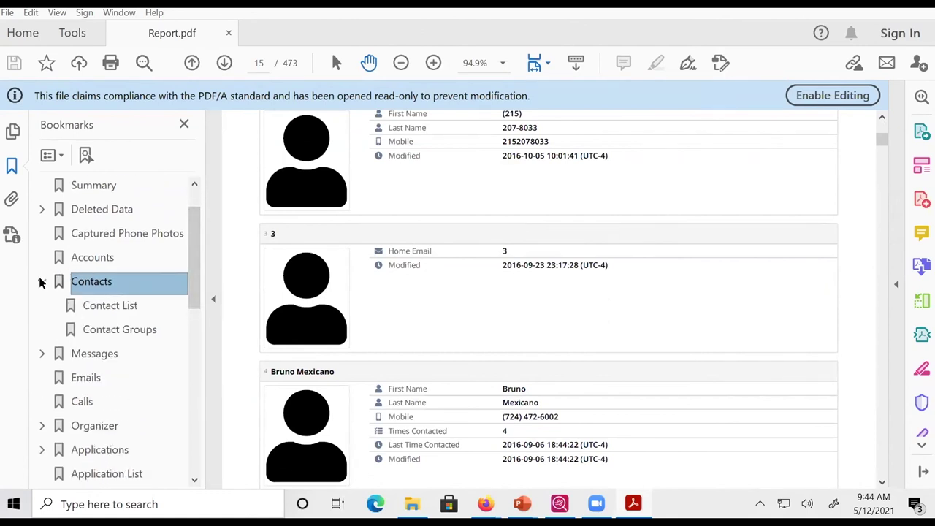
left_click(42, 354)
left_click_drag(192, 285, 192, 355)
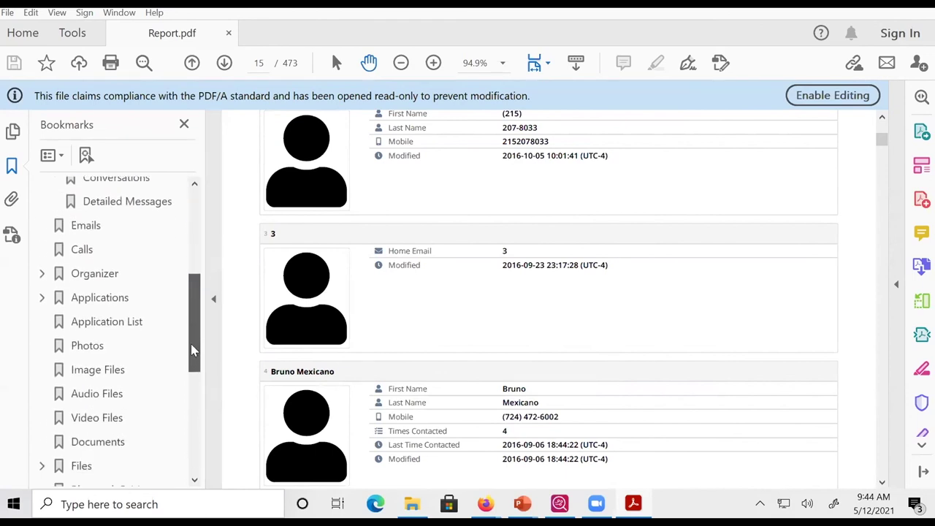
left_click(41, 273)
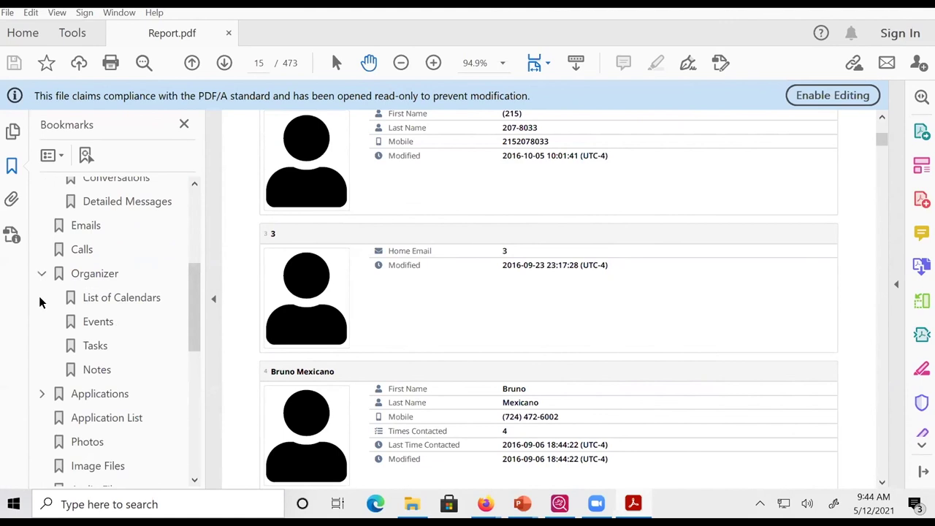
left_click(42, 393)
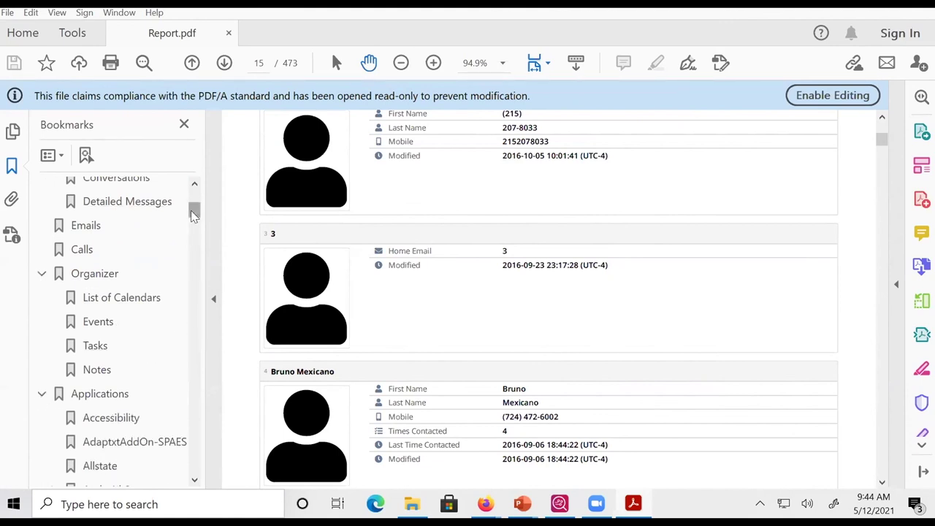
Step: Go back to the PDF report's title page and read its investigator, extraction and package information
left_click_drag(193, 213, 194, 193)
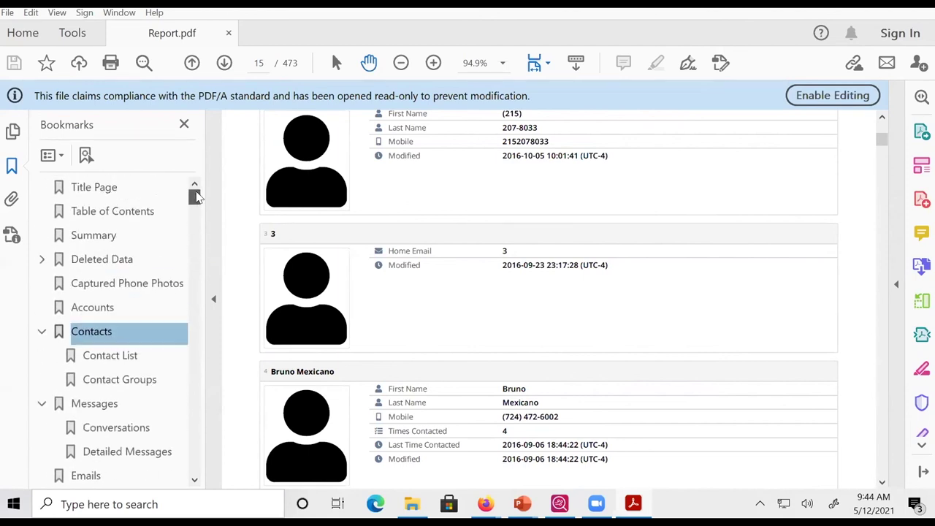
left_click(100, 189)
scroll(496, 320, "down", 5)
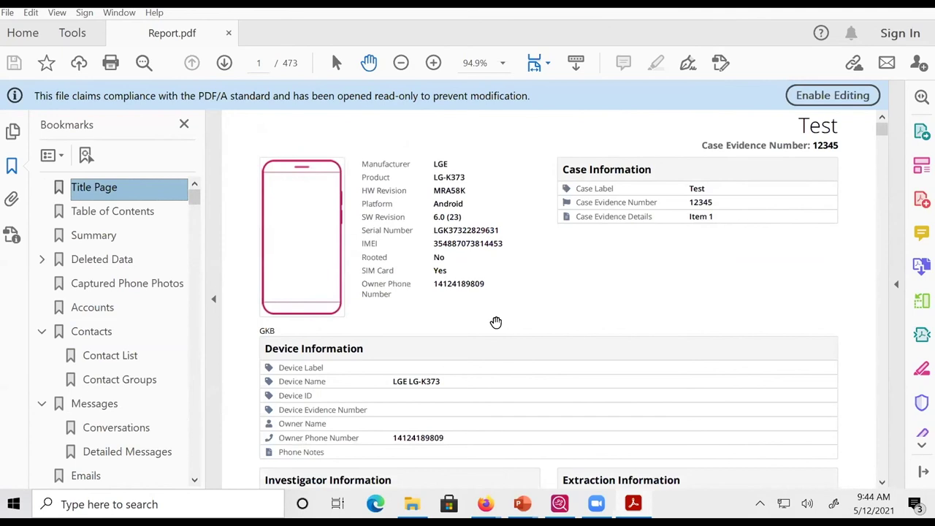
scroll(495, 322, "down", 2)
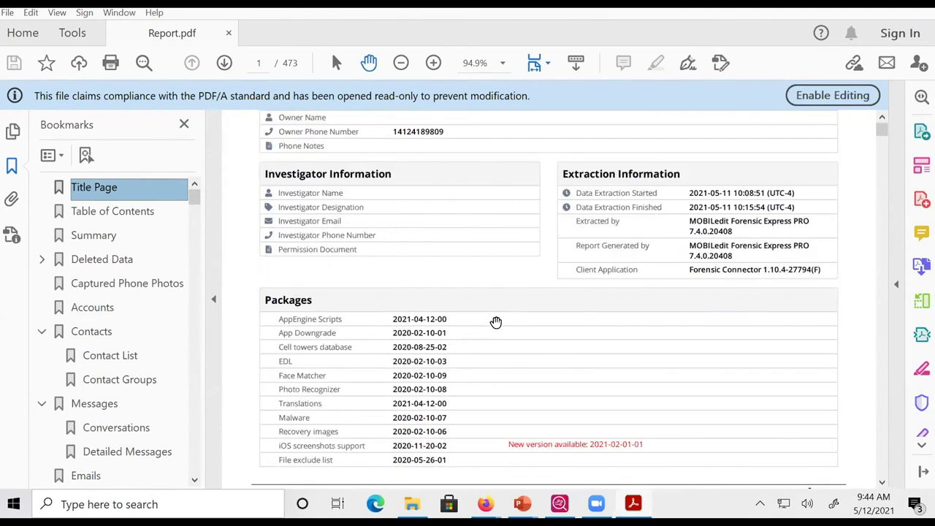
Step: Circle the data extraction start and finish times in red under Extraction Information, and erase the mark
left_click(511, 93)
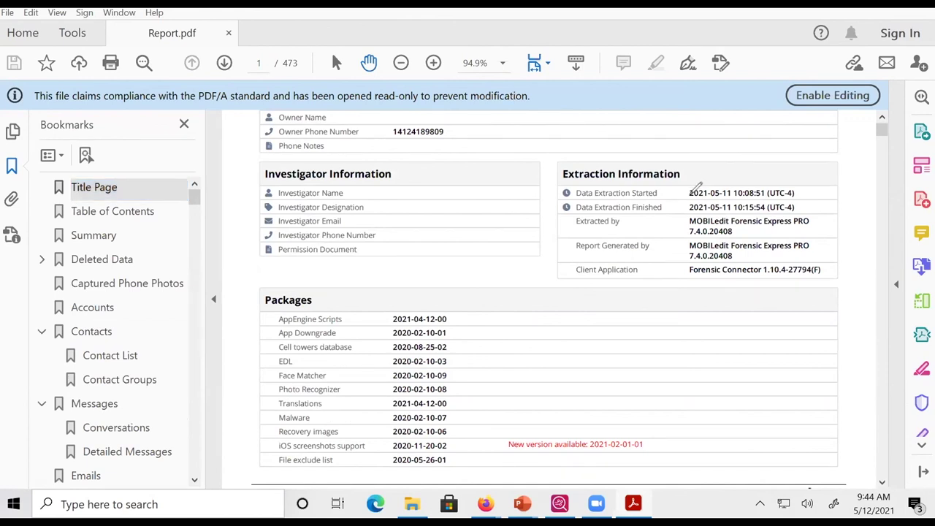
mouse_move(689, 187)
left_mouse_down()
mouse_move(716, 225)
mouse_move(820, 211)
mouse_move(694, 182)
mouse_move(660, 197)
left_mouse_up()
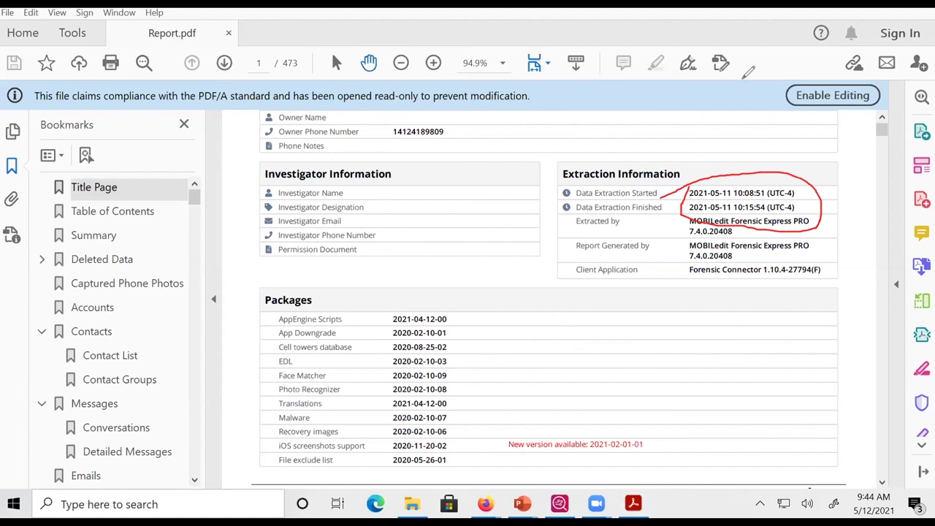
key("ctrl+z")
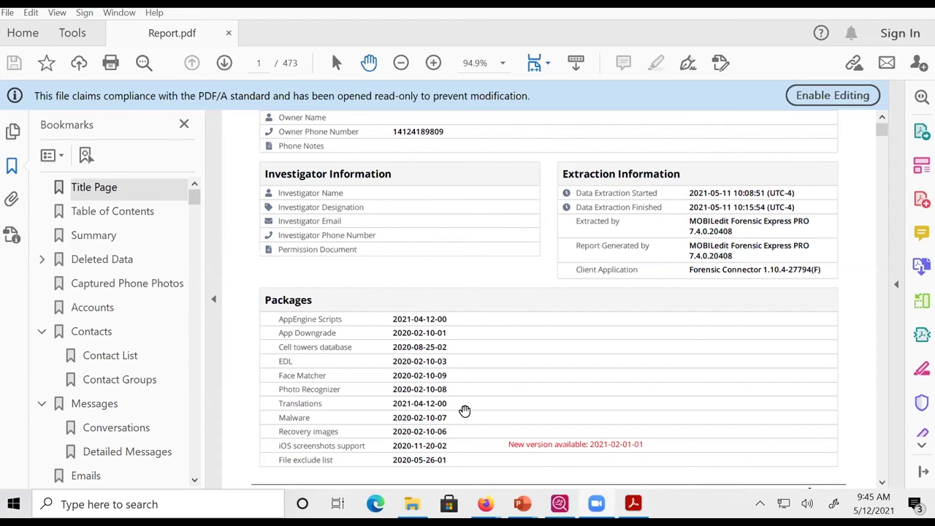
Step: Switch to the report folder in File Explorer and open Report_index.html in Firefox
left_click(412, 504)
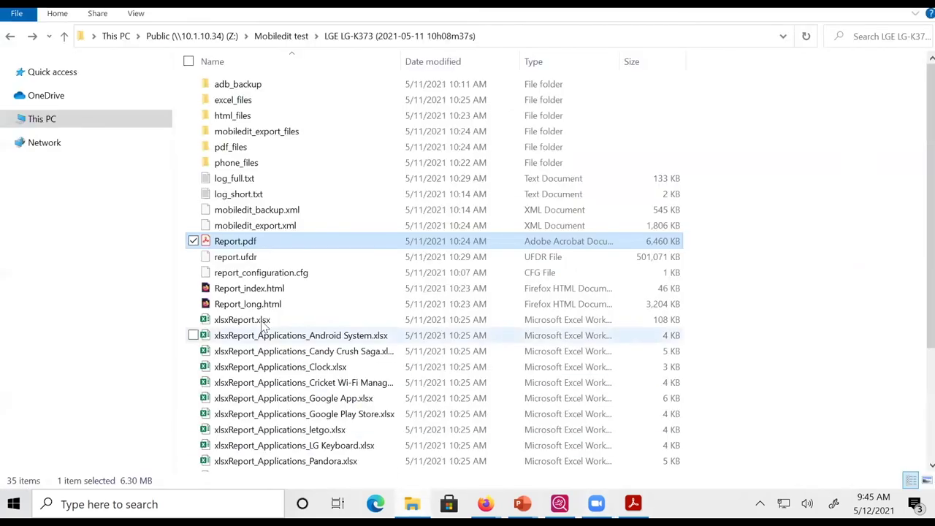
left_click(241, 290)
double_click(241, 289)
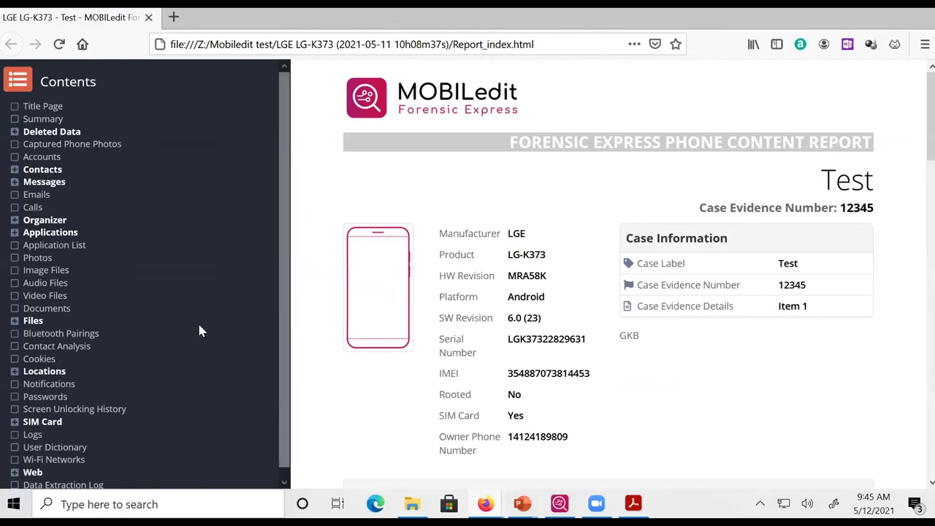
Step: Expand Messages in the HTML report's contents and read through the Conversations page
left_click(15, 182)
left_click(69, 195)
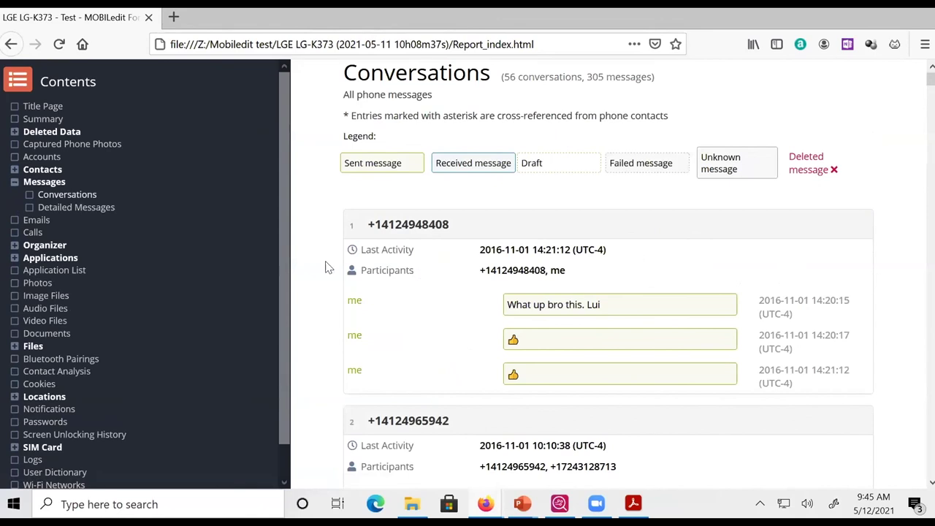
scroll(326, 267, "down", 3)
scroll(326, 267, "down", 1)
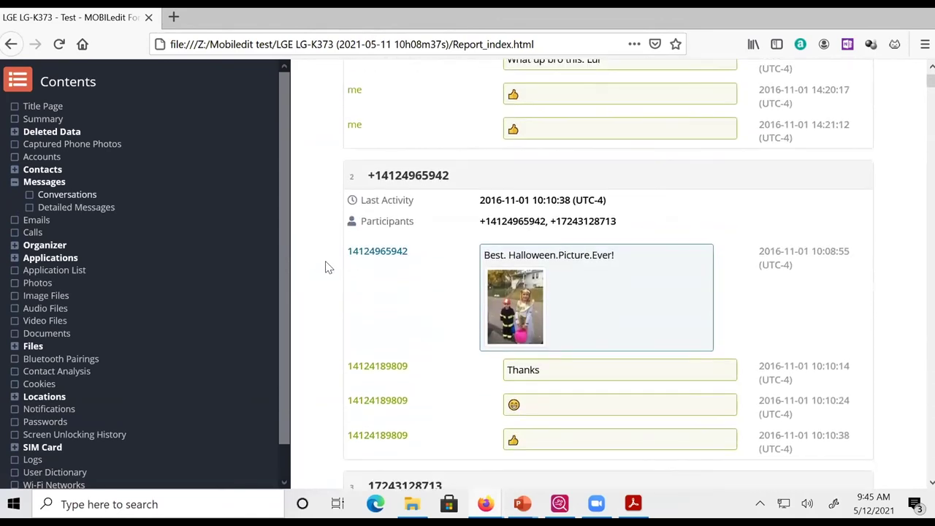
scroll(327, 267, "down", 1)
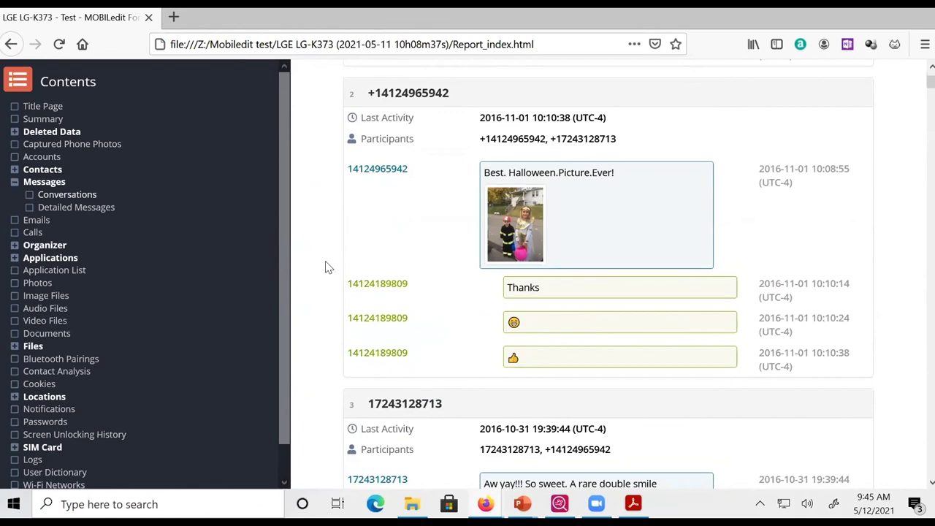
Step: Expand Locations in the contents and examine the GPS Locations page down through the device properties
left_click(14, 397)
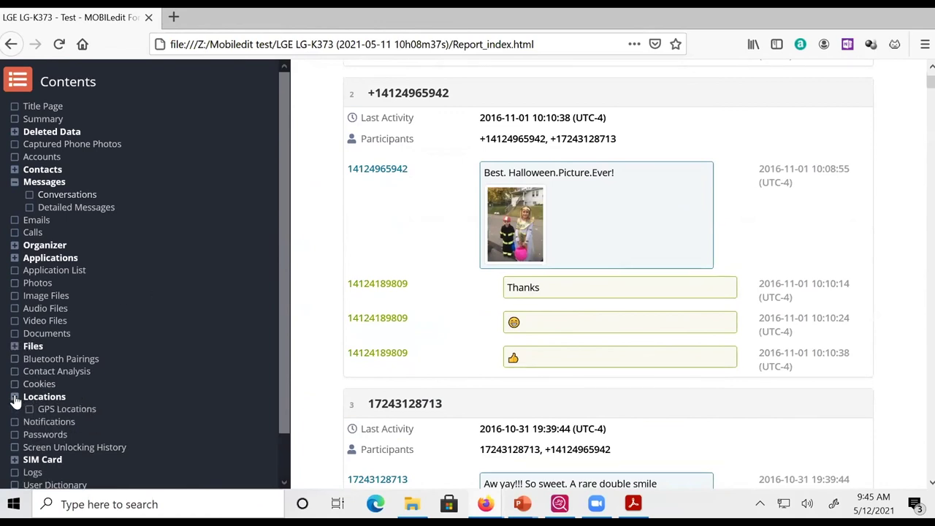
left_click(57, 411)
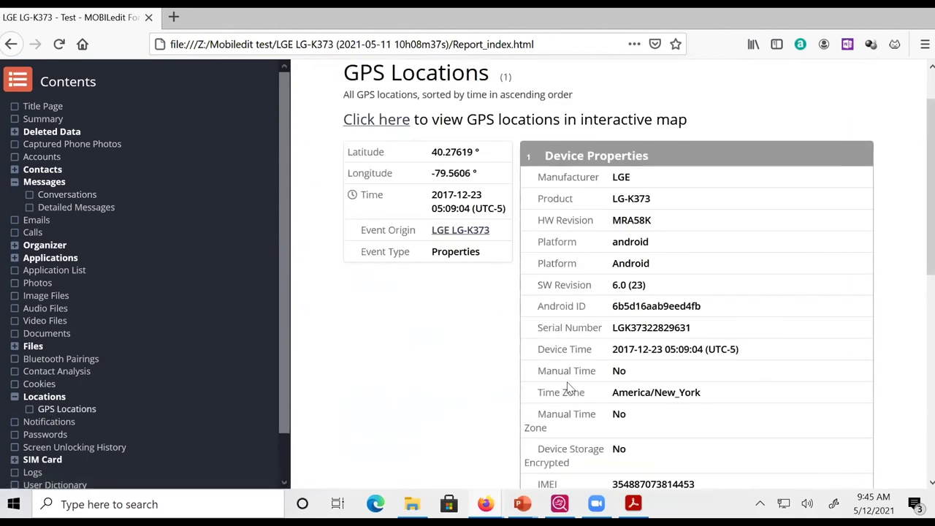
scroll(575, 379, "down", 5)
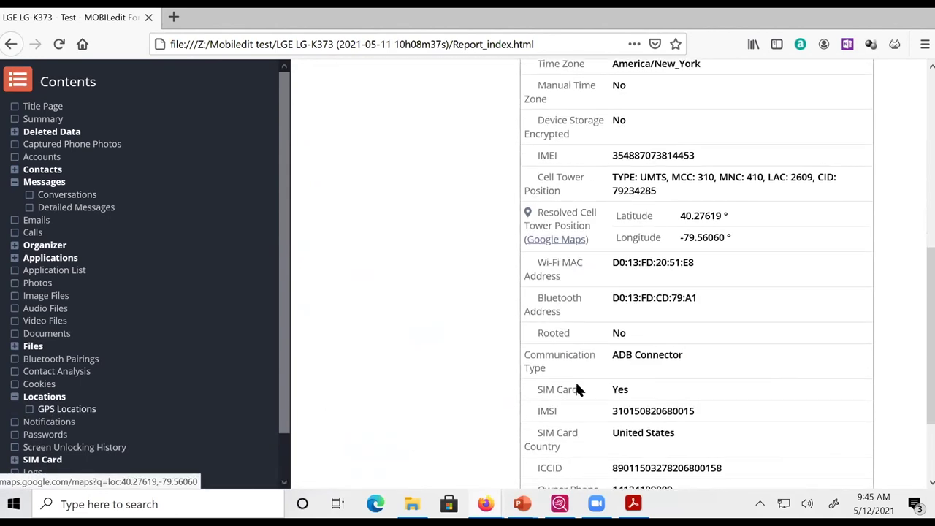
scroll(576, 388, "down", 1)
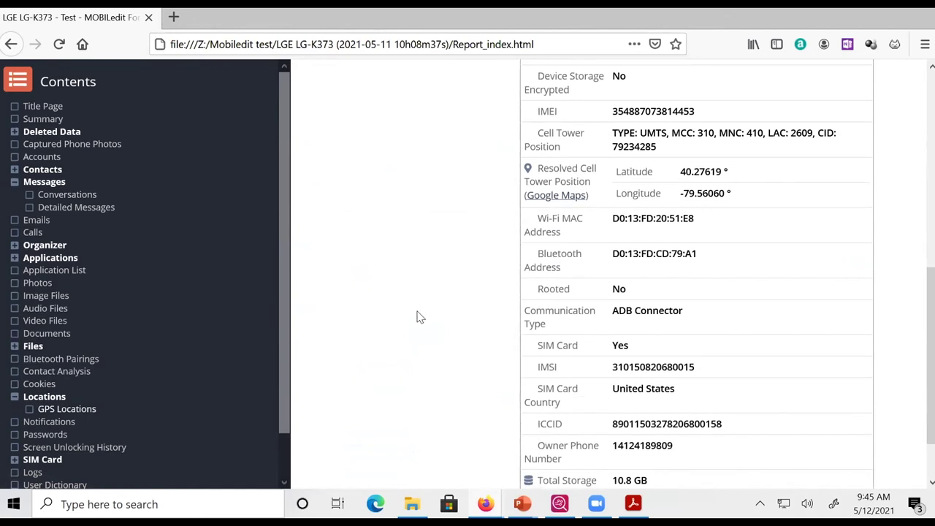
Step: Expand the SIM Card entry, view its page and look through the rest of the report contents
left_click(15, 460)
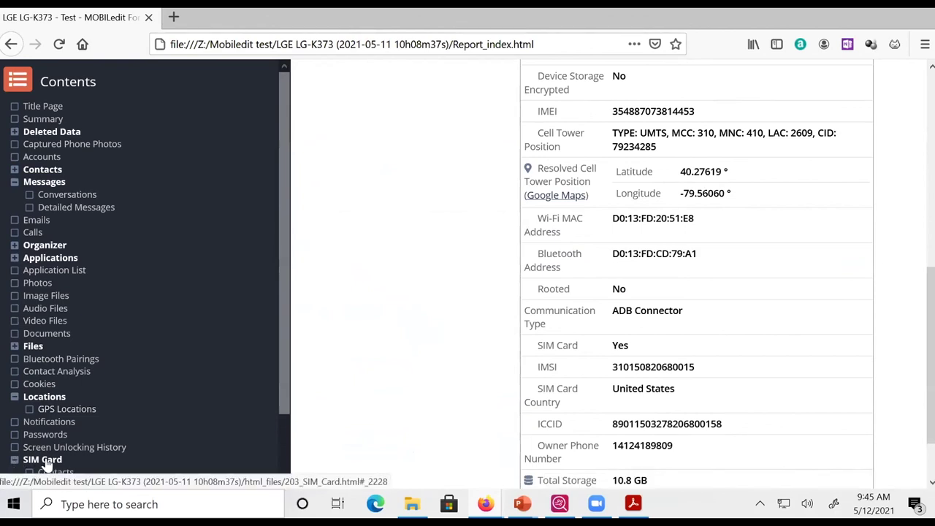
left_click(44, 461)
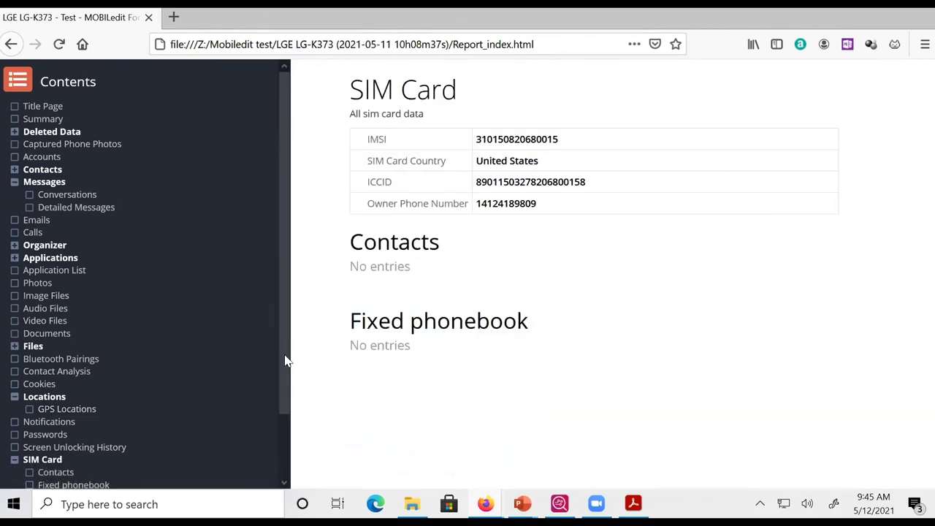
left_click_drag(287, 360, 292, 417)
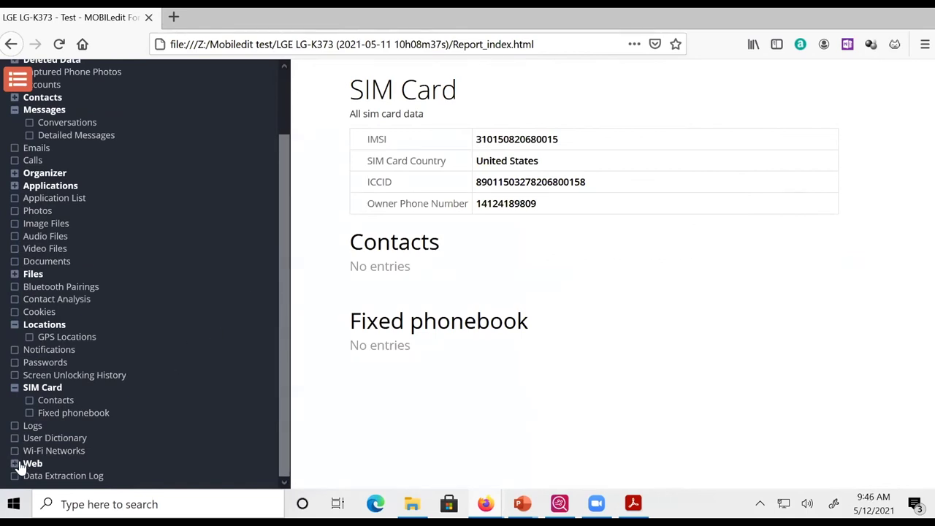
scroll(115, 270, "up", 2)
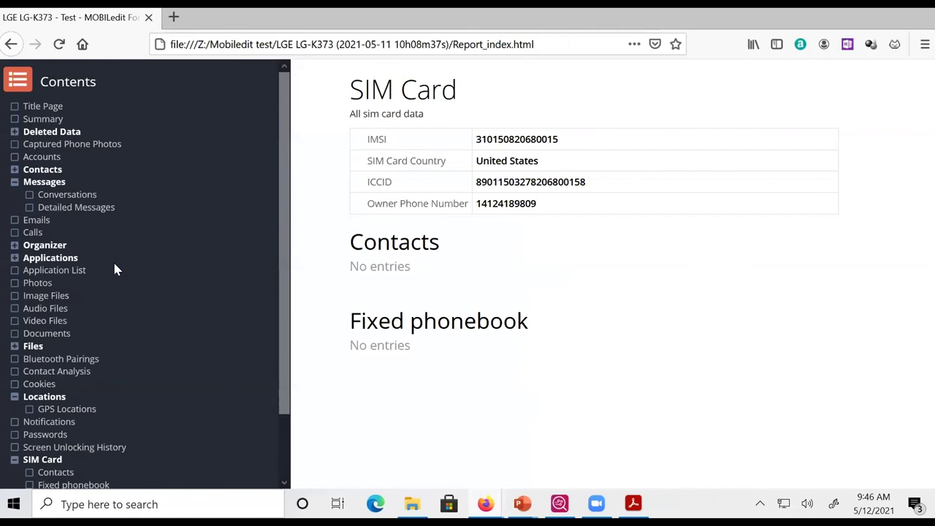
Step: Switch to the LGE LG-K373 report folder in File Explorer and select report.ufdr
left_click(411, 504)
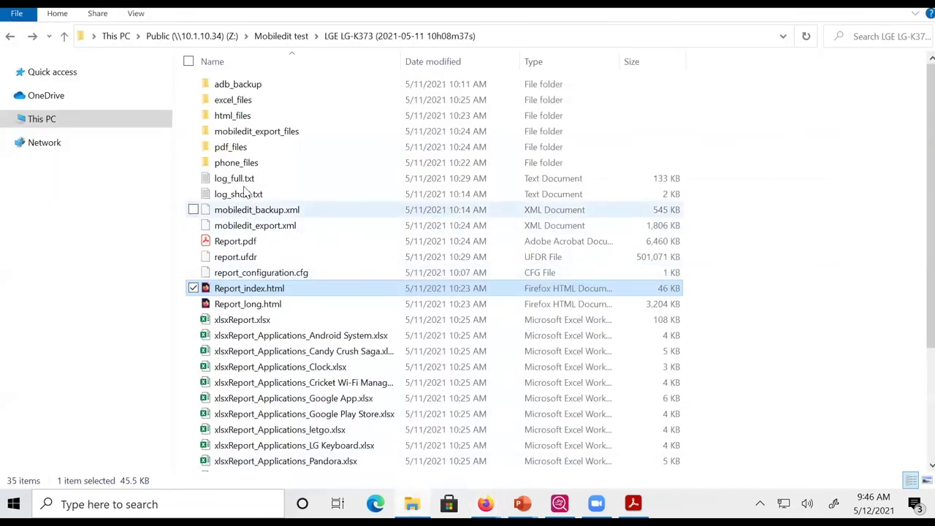
left_click(235, 255)
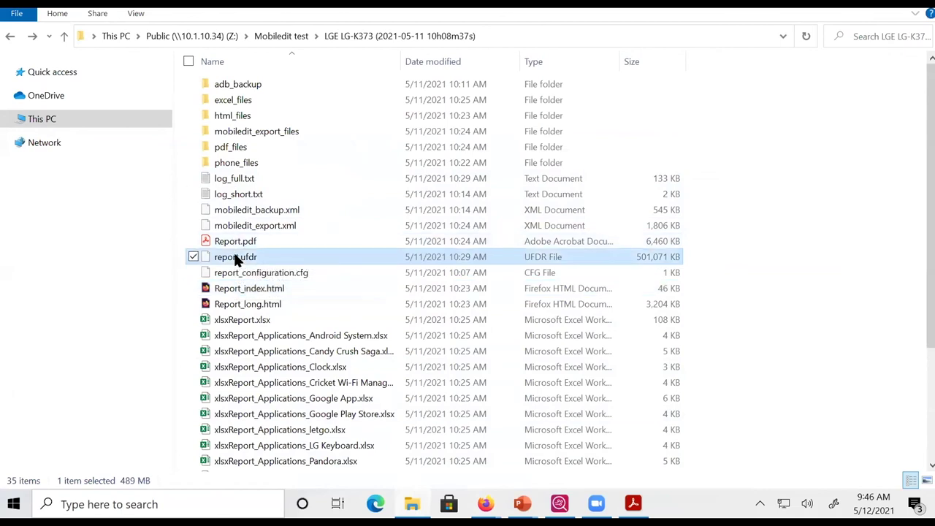